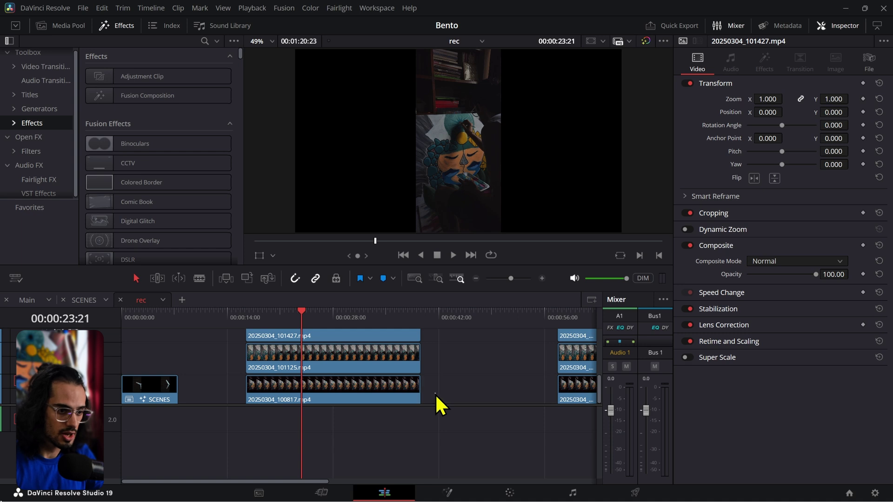
Combine the three stacked video clips on the rec timeline into a new Fusion clip.
{"action": "right_click", "coordinate": [358, 367]}
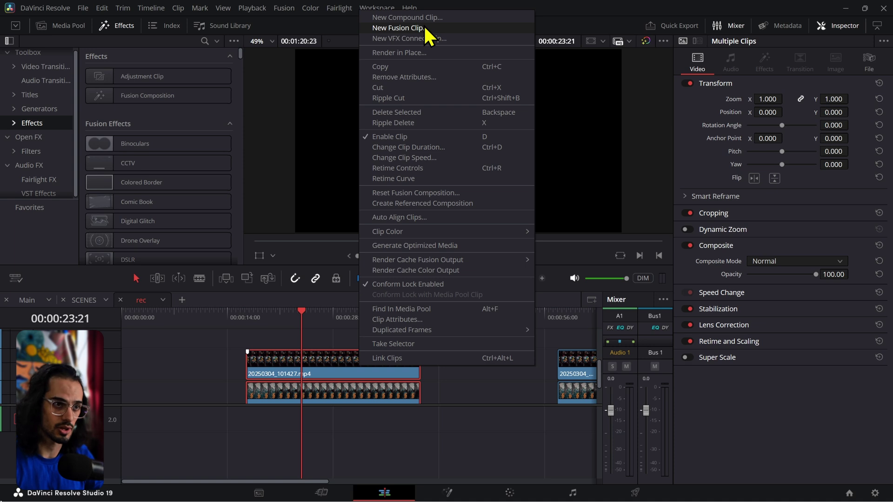
{"action": "left_click", "coordinate": [398, 28]}
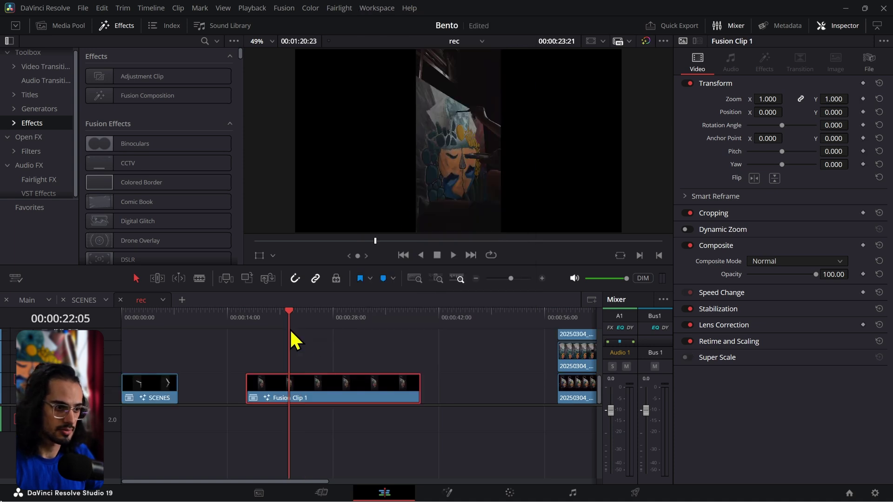
Open the Fusion clip in its own timeline to inspect its layers, and return to the rec timeline.
{"action": "right_click", "coordinate": [298, 385]}
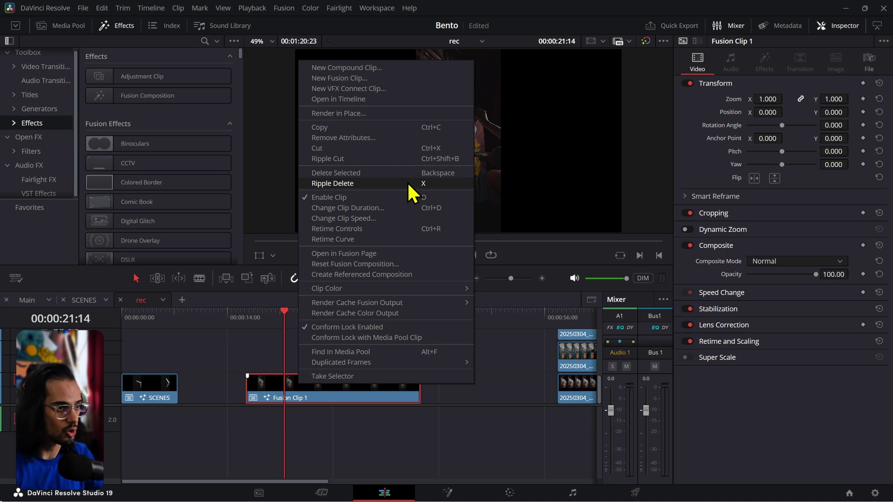
{"action": "left_click", "coordinate": [397, 103]}
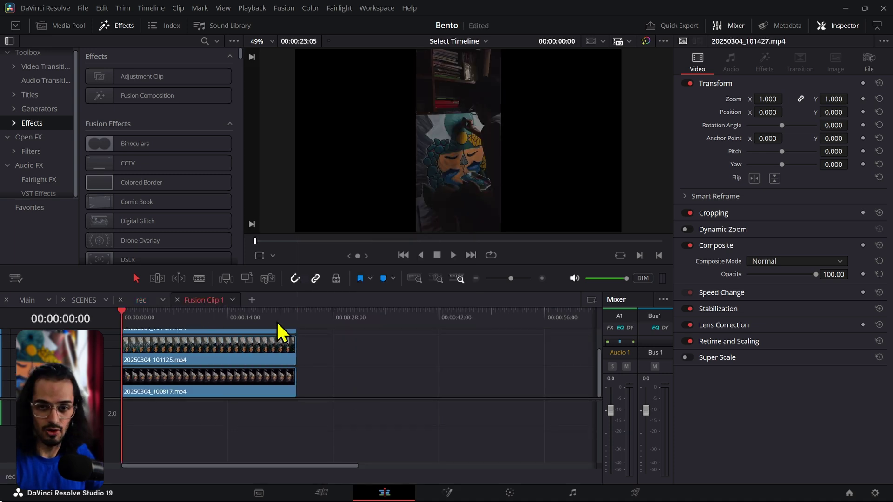
{"action": "left_click", "coordinate": [177, 300]}
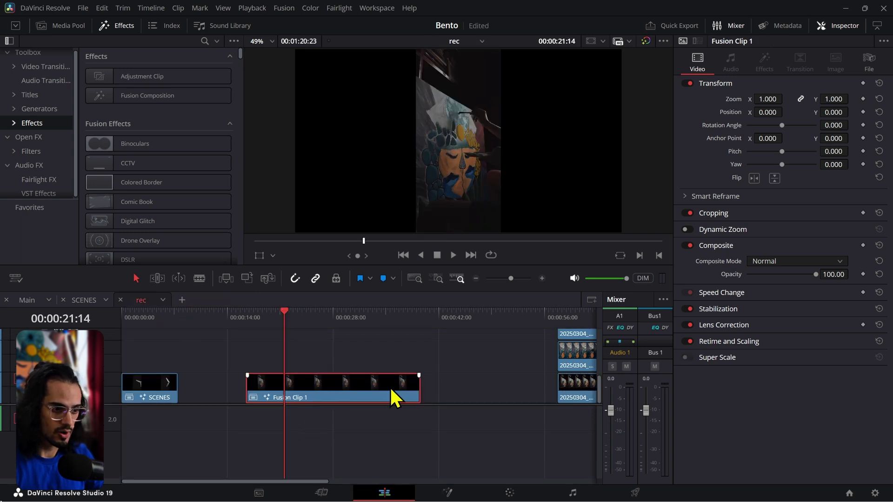
Open the Fusion clip on the Fusion page and spread Background1 and the three MediaIn nodes away from the merges.
{"action": "left_click", "coordinate": [448, 492]}
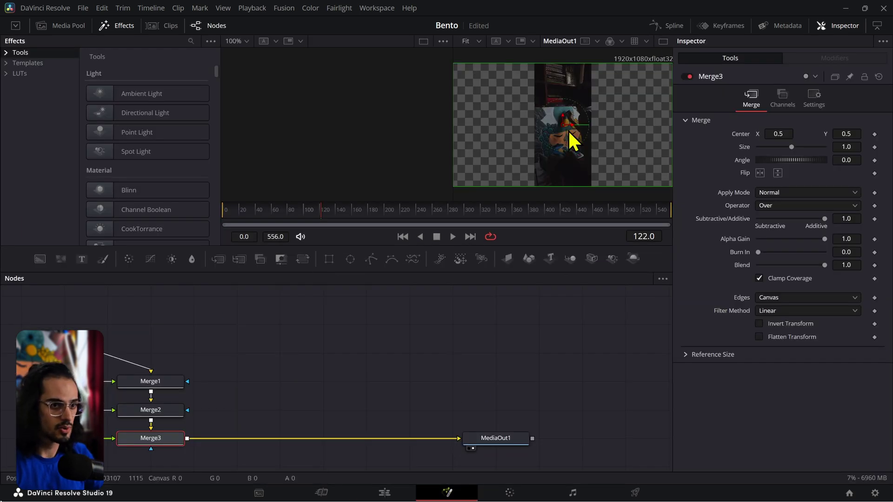
{"action": "scroll", "coordinate": [572, 140], "scroll_direction": "down", "scroll_amount": 3}
{"action": "left_click_drag", "start_coordinate": [234, 354], "coordinate": [384, 329]}
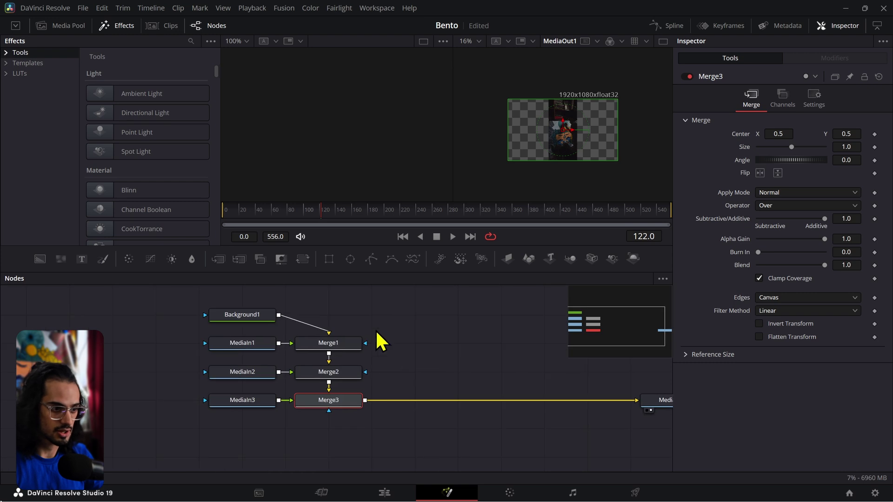
{"action": "left_click_drag", "start_coordinate": [260, 318], "coordinate": [342, 293]}
{"action": "left_click_drag", "start_coordinate": [171, 335], "coordinate": [138, 411]}
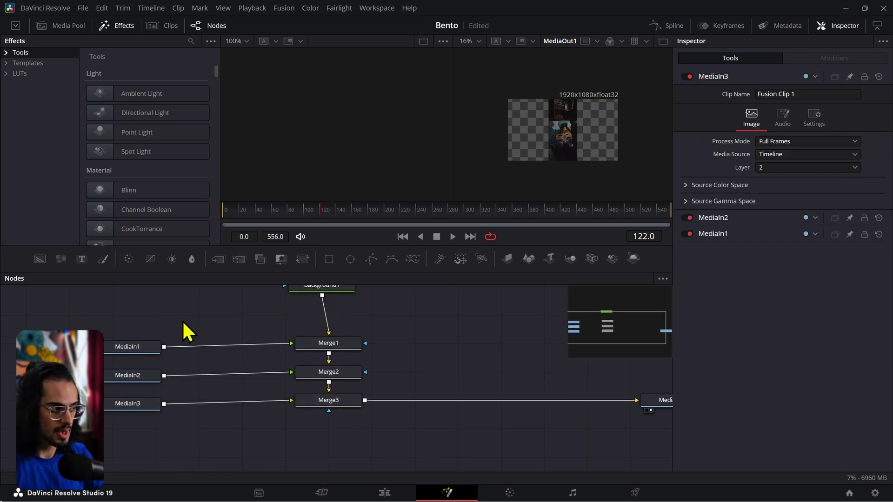
Add a Transform node after MediaIn1 and paste copies of it after MediaIn2 and MediaIn3.
{"action": "left_click_drag", "start_coordinate": [149, 345], "coordinate": [147, 339]}
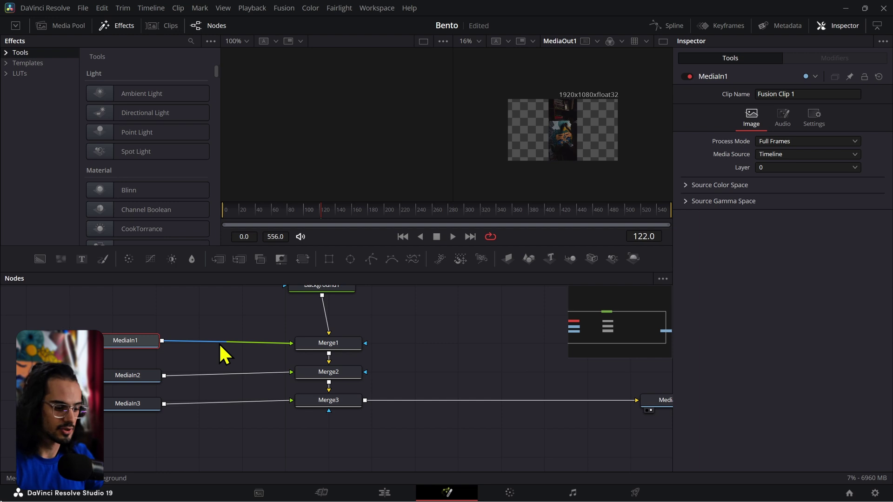
{"action": "key", "text": "shift+space"}
{"action": "type", "text": "trna"}
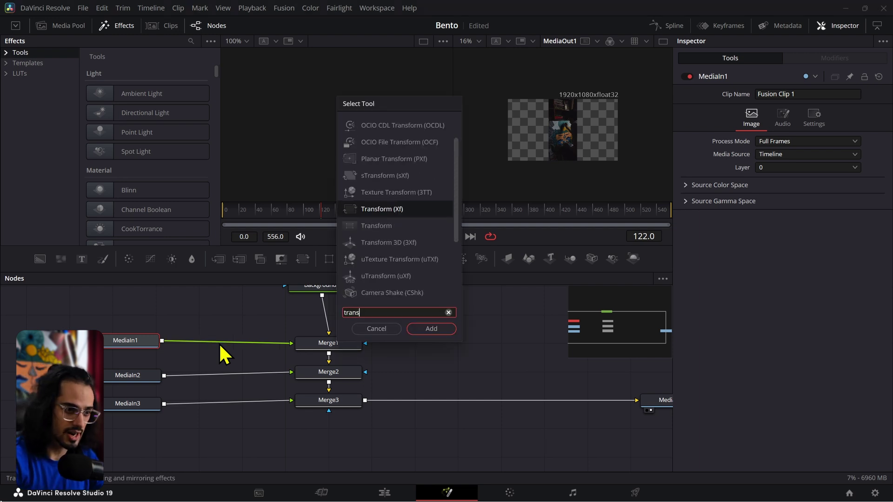
{"action": "key", "text": "Return"}
{"action": "key", "text": "ctrl+c"}
{"action": "left_click", "coordinate": [158, 375]}
{"action": "key", "text": "ctrl+v"}
{"action": "left_click", "coordinate": [144, 405]}
{"action": "key", "text": "ctrl+v"}
{"action": "left_click", "coordinate": [237, 377]}
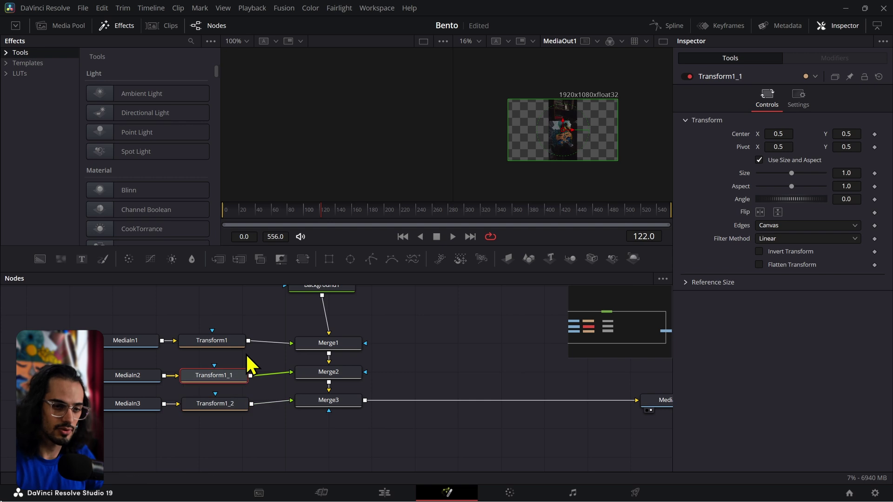
Select Transform1, switch to a single viewer and enlarge the viewer area above the node graph.
{"action": "left_click", "coordinate": [240, 341]}
{"action": "scroll", "coordinate": [622, 93], "scroll_direction": "up", "scroll_amount": 2}
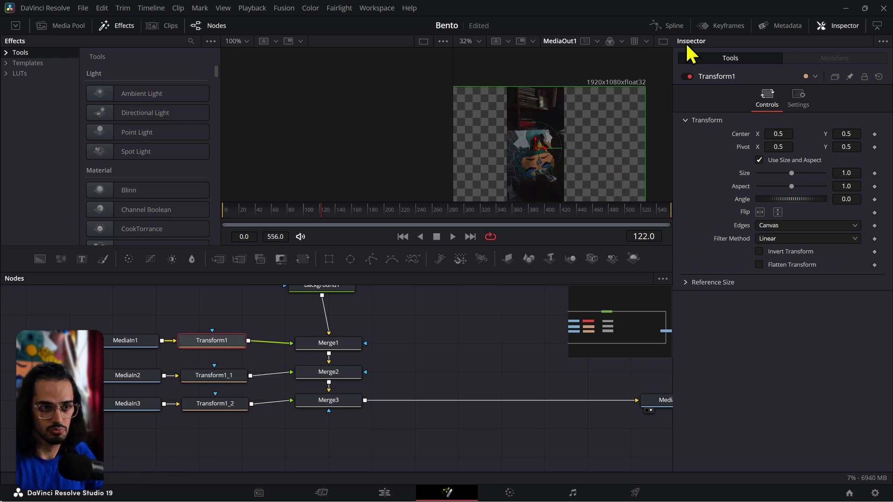
{"action": "left_click", "coordinate": [663, 41]}
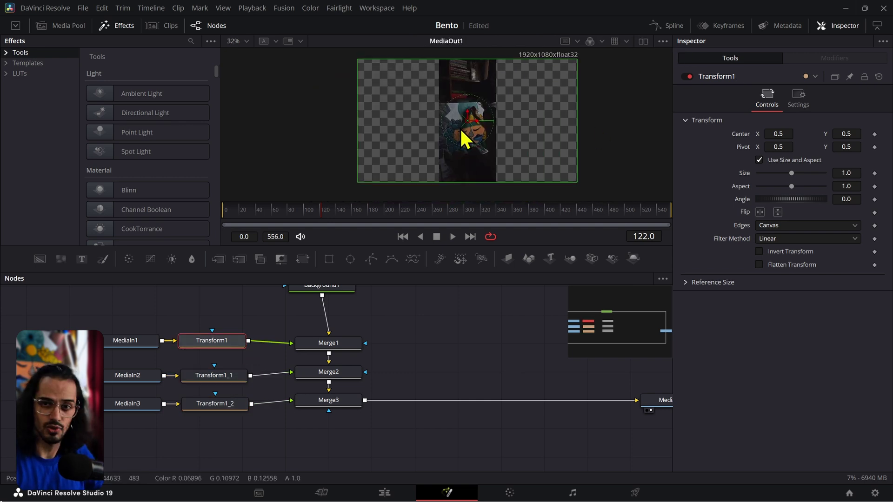
{"action": "scroll", "coordinate": [503, 136], "scroll_direction": "up", "scroll_amount": 5}
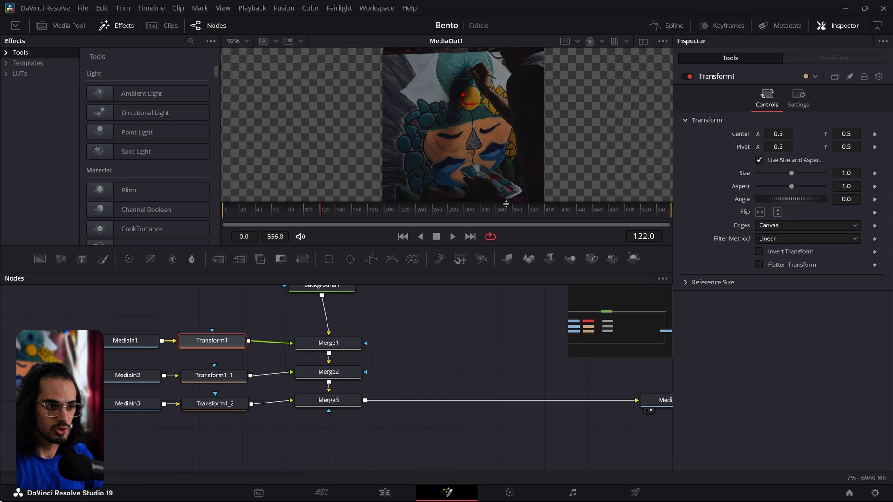
{"action": "left_click_drag", "start_coordinate": [505, 245], "coordinate": [504, 317]}
{"action": "scroll", "coordinate": [501, 236], "scroll_direction": "down", "scroll_amount": 5}
{"action": "left_click_drag", "start_coordinate": [438, 440], "coordinate": [465, 387]}
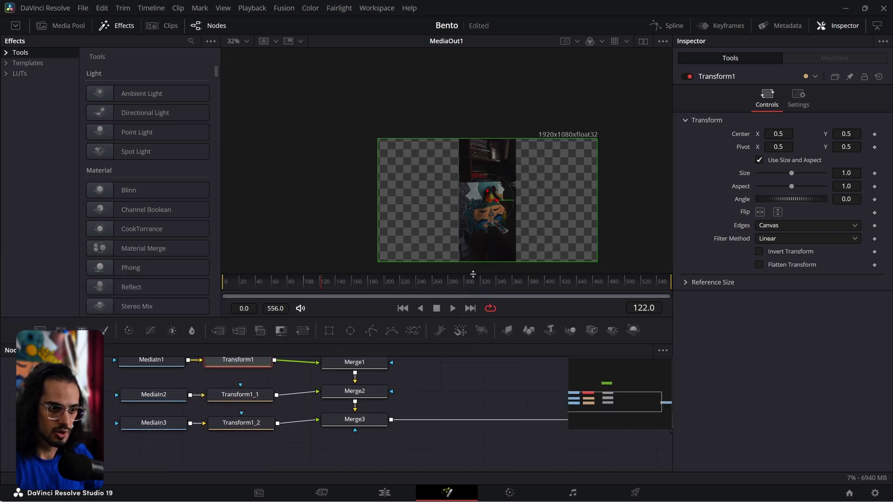
{"action": "left_click_drag", "start_coordinate": [473, 275], "coordinate": [473, 251]}
{"action": "scroll", "coordinate": [512, 194], "scroll_direction": "up", "scroll_amount": 4}
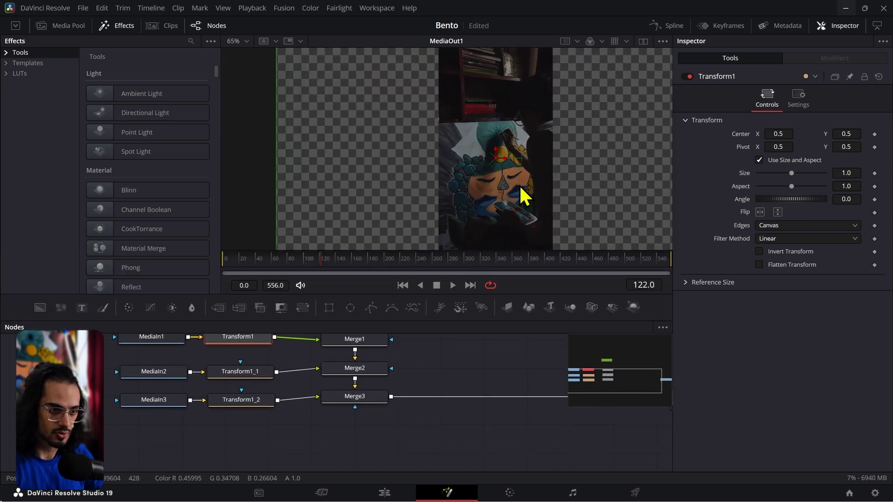
{"action": "scroll", "coordinate": [518, 184], "scroll_direction": "down", "scroll_amount": 2}
{"action": "left_click_drag", "start_coordinate": [448, 353], "coordinate": [396, 386]}
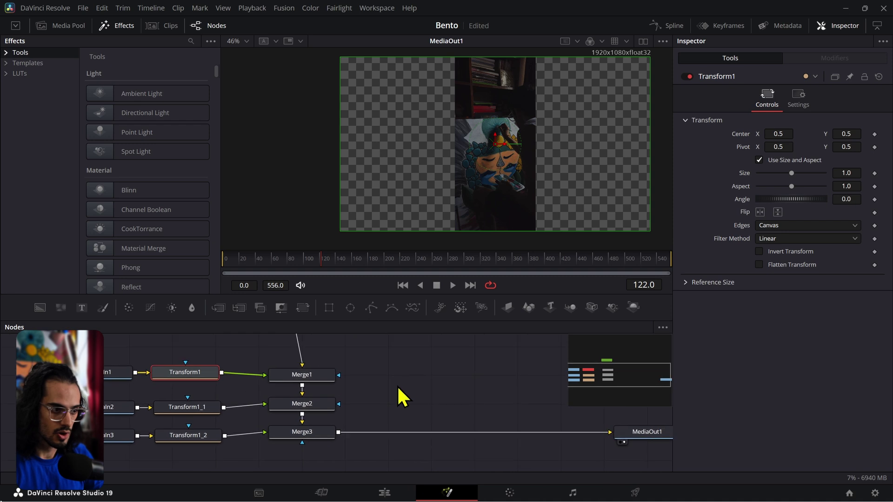
Rearrange the node graph with MediaOut1 below Merge3 and the MediaIn and Transform nodes farther from the merges.
{"action": "scroll", "coordinate": [350, 373], "scroll_direction": "down", "scroll_amount": 3}
{"action": "left_click_drag", "start_coordinate": [495, 144], "coordinate": [405, 181]}
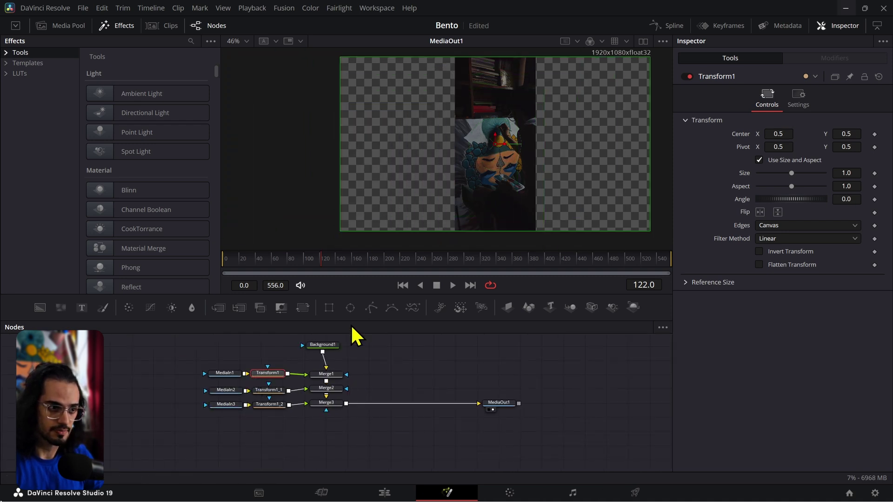
{"action": "left_click", "coordinate": [325, 376]}
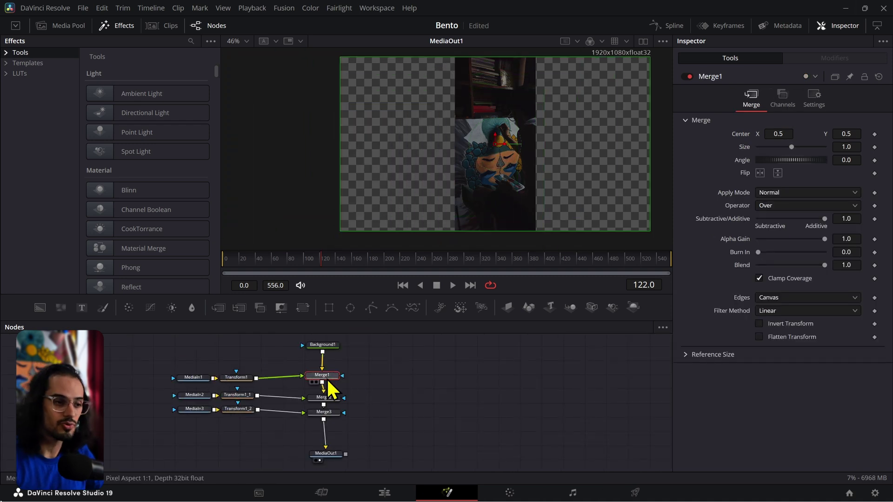
{"action": "left_click", "coordinate": [196, 371]}
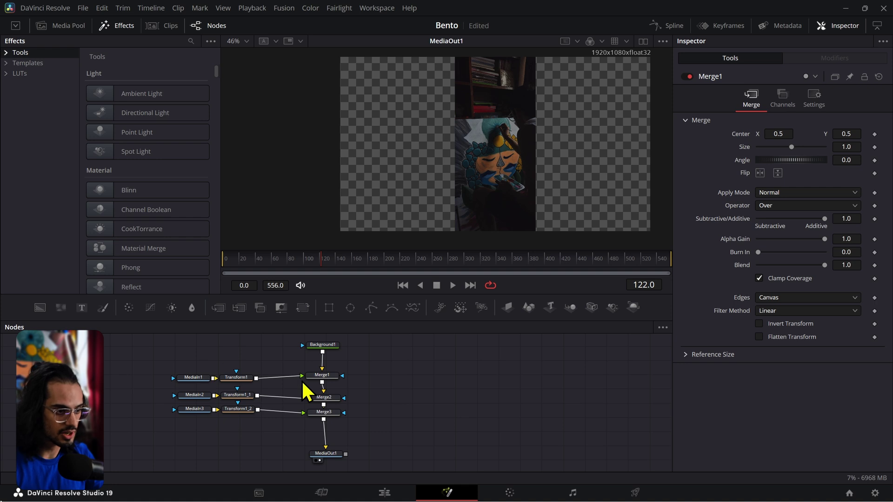
{"action": "left_click", "coordinate": [322, 376]}
{"action": "left_click", "coordinate": [374, 376]}
{"action": "left_click", "coordinate": [338, 377]}
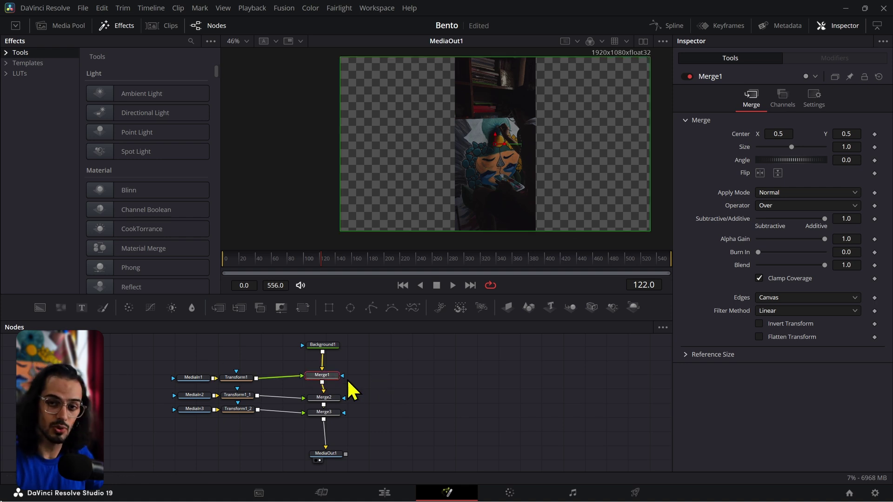
Add a Rectangle mask node beside Merge1 and connect it to Merge1's mask input.
{"action": "left_click", "coordinate": [349, 388]}
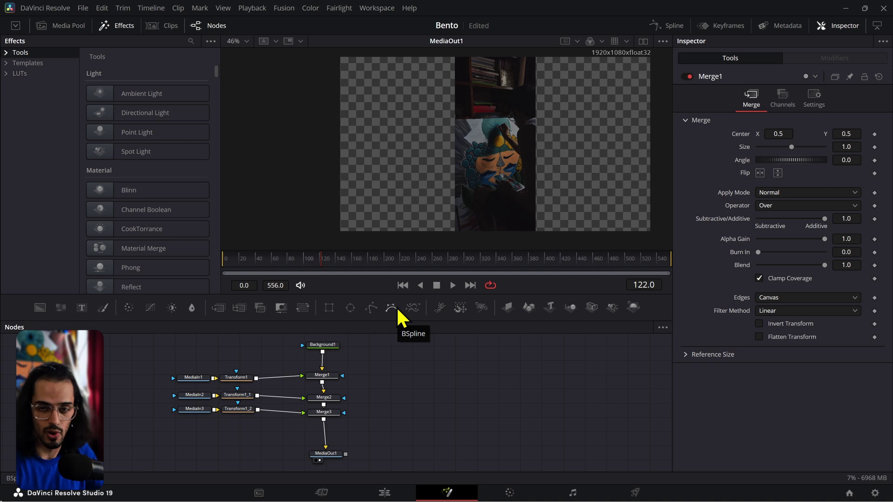
{"action": "left_click_drag", "start_coordinate": [329, 307], "coordinate": [344, 376]}
{"action": "scroll", "coordinate": [361, 410], "scroll_direction": "down", "scroll_amount": 2}
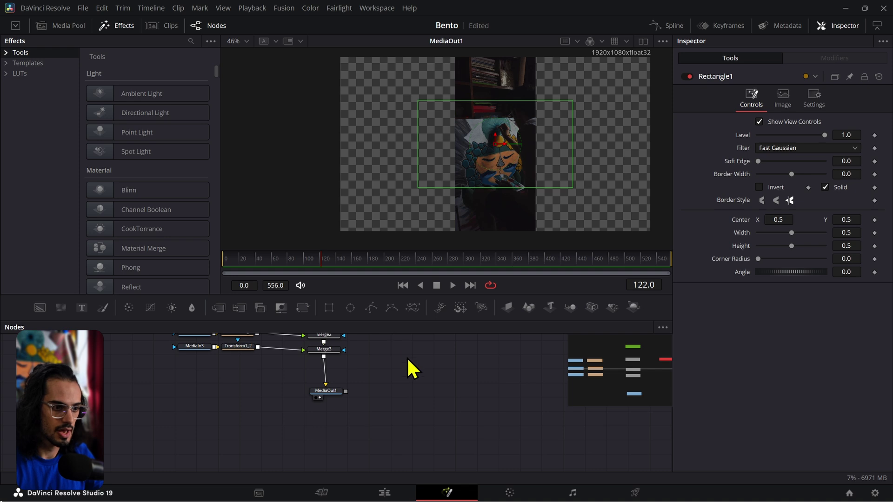
{"action": "scroll", "coordinate": [402, 353], "scroll_direction": "up", "scroll_amount": 3}
Shape the rectangle mask to about 0.52 wide and 0.302 high, centred at about 0.377, 0.695, and view Merge1.
{"action": "left_click_drag", "start_coordinate": [572, 188], "coordinate": [568, 168]}
{"action": "left_click_drag", "start_coordinate": [497, 153], "coordinate": [460, 122]}
{"action": "left_click_drag", "start_coordinate": [531, 135], "coordinate": [537, 136]}
{"action": "left_click", "coordinate": [321, 407]}
{"action": "left_click_drag", "start_coordinate": [329, 410], "coordinate": [509, 213]}
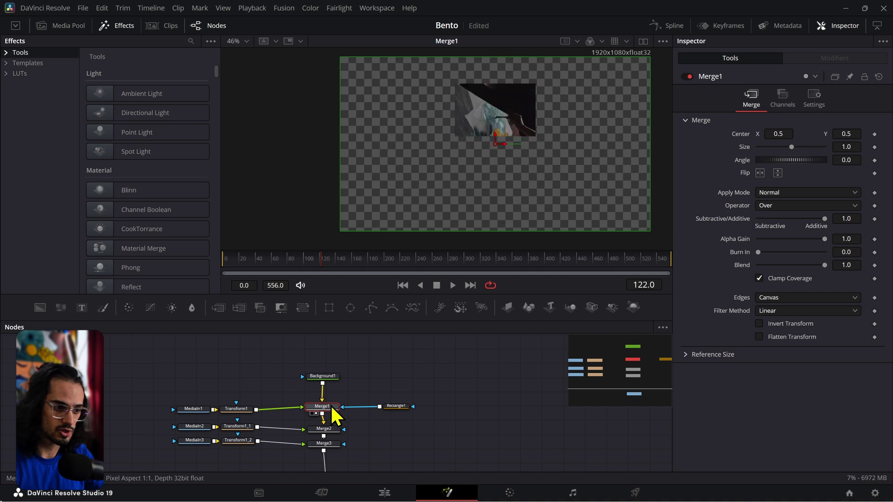
Fit the first clip inside its mask with Transform1 at size 2.875 and centre about 0.353, 0.314, and preview it.
{"action": "left_click", "coordinate": [241, 409]}
{"action": "left_click_drag", "start_coordinate": [498, 144], "coordinate": [464, 114]}
{"action": "left_click_drag", "start_coordinate": [853, 175], "coordinate": [887, 175]}
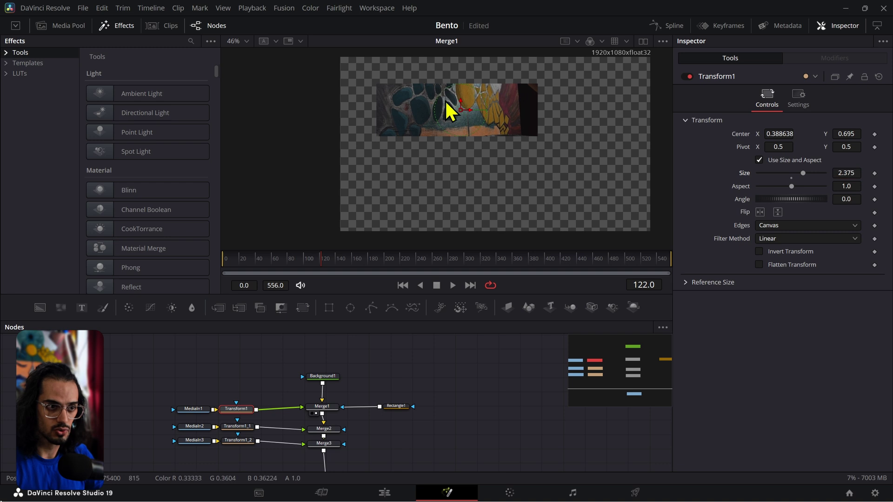
{"action": "left_click_drag", "start_coordinate": [460, 114], "coordinate": [447, 89]}
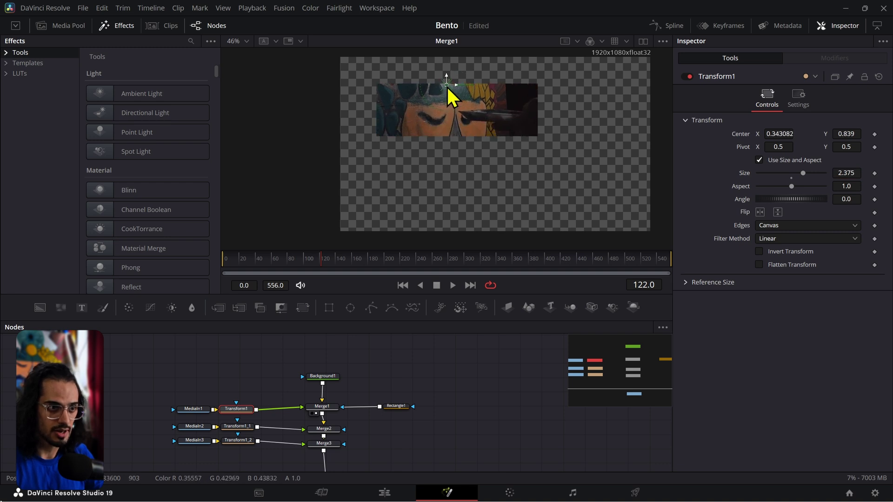
{"action": "mouse_move", "coordinate": [854, 173]}
{"action": "left_mouse_down"}
{"action": "mouse_move", "coordinate": [840, 173]}
{"action": "mouse_move", "coordinate": [856, 173]}
{"action": "left_mouse_up"}
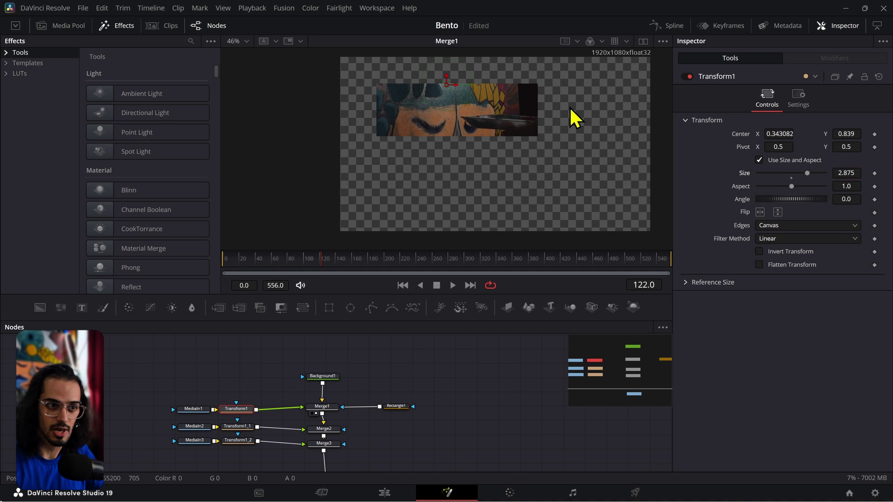
{"action": "left_click_drag", "start_coordinate": [445, 86], "coordinate": [448, 180]}
{"action": "key", "text": "space"}
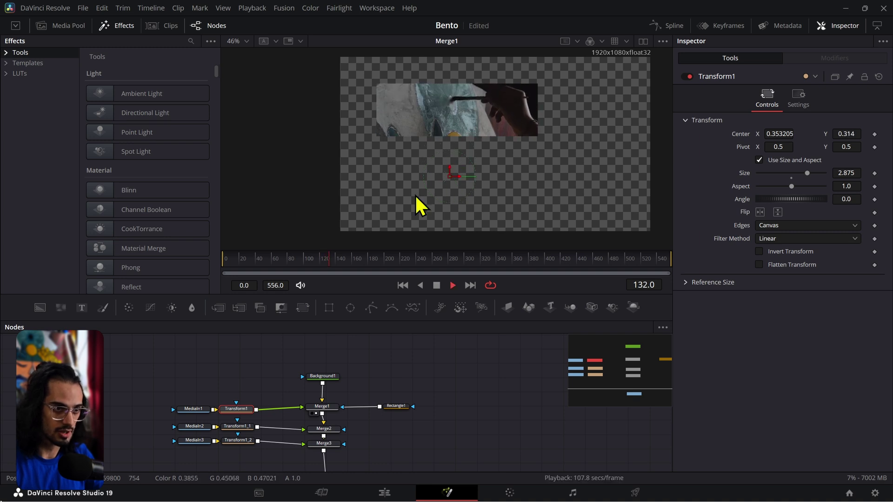
{"action": "left_click_drag", "start_coordinate": [247, 263], "coordinate": [263, 271]}
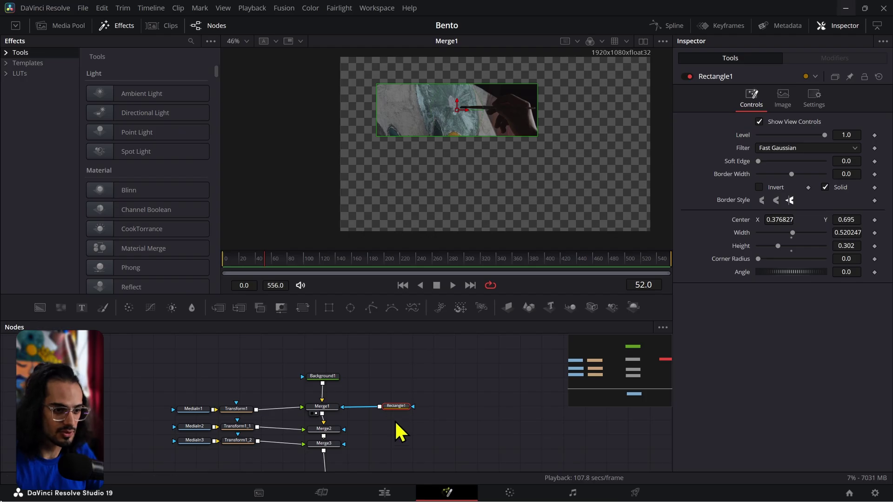
Paste two copies of the Rectangle1 mask and connect the first copy to Merge2's mask input.
{"action": "key", "text": "ctrl+v"}
{"action": "key", "text": "ctrl+v"}
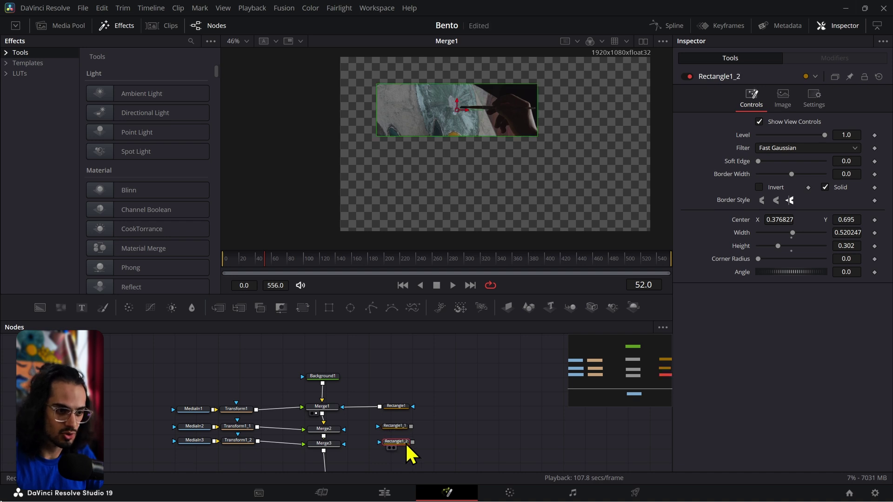
{"action": "left_click_drag", "start_coordinate": [412, 427], "coordinate": [321, 435]}
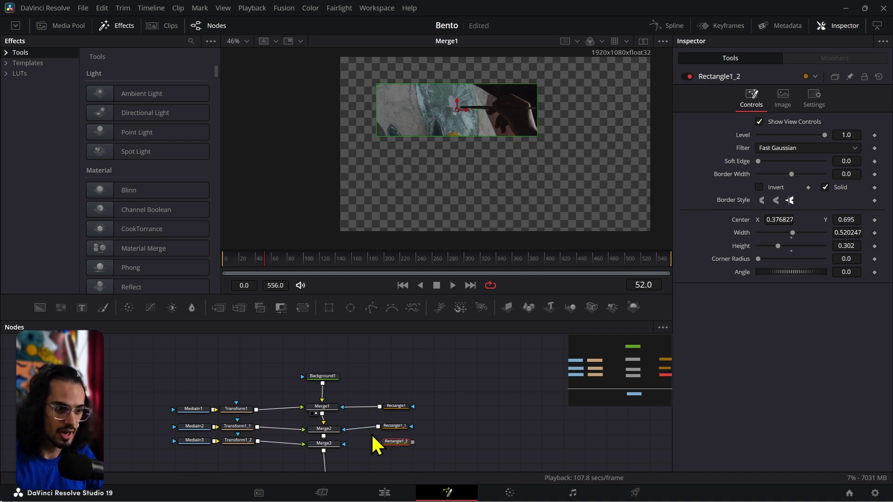
Show Merge2 in the viewer and move its rectangle mask directly beneath the first clip's mask.
{"action": "left_click", "coordinate": [335, 428]}
{"action": "key", "text": "1"}
{"action": "left_click", "coordinate": [394, 426]}
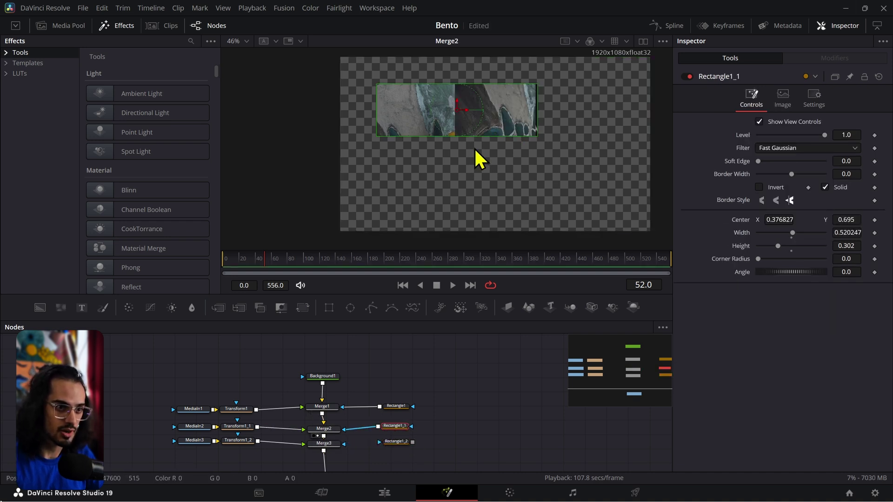
{"action": "left_click_drag", "start_coordinate": [456, 101], "coordinate": [456, 160]}
Connect the second rectangle copy to Merge3's mask input and show Merge3 in the viewer.
{"action": "left_click", "coordinate": [405, 442]}
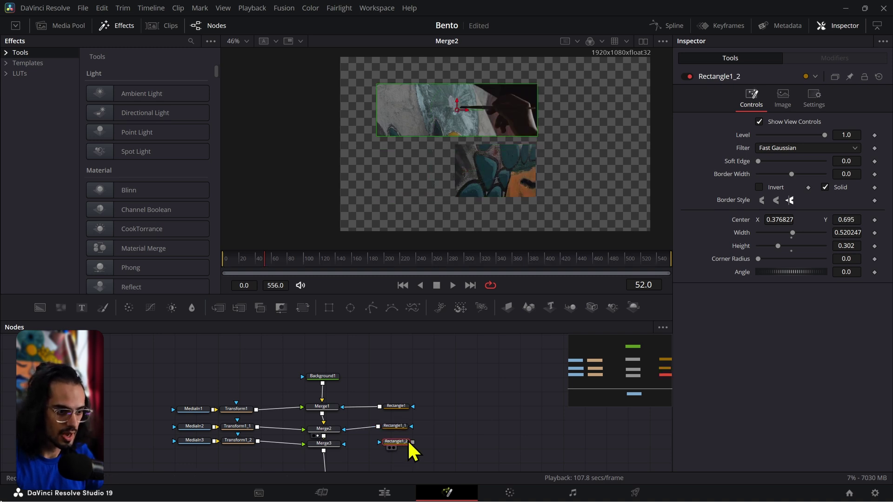
{"action": "left_click_drag", "start_coordinate": [412, 443], "coordinate": [335, 446]}
{"action": "left_click", "coordinate": [337, 445]}
{"action": "key", "text": "2"}
Move Merge3's rectangle mask to centre X about 0.819, narrow its width to about 0.154 and set centre Y to 0.5.
{"action": "left_click", "coordinate": [397, 443]}
{"action": "left_click_drag", "start_coordinate": [464, 119], "coordinate": [601, 121]}
{"action": "left_click_drag", "start_coordinate": [858, 234], "coordinate": [688, 234]}
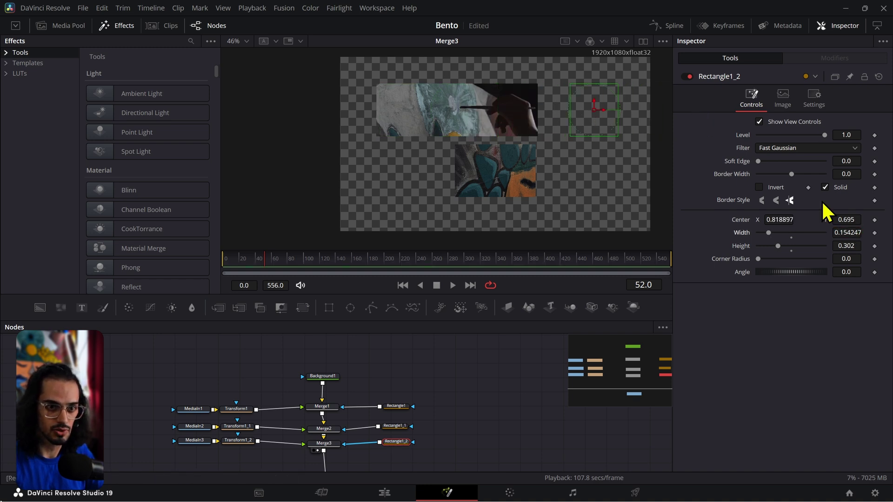
{"action": "left_click", "coordinate": [839, 219]}
{"action": "type", "text": "0.5"}
{"action": "key", "text": "Tab"}
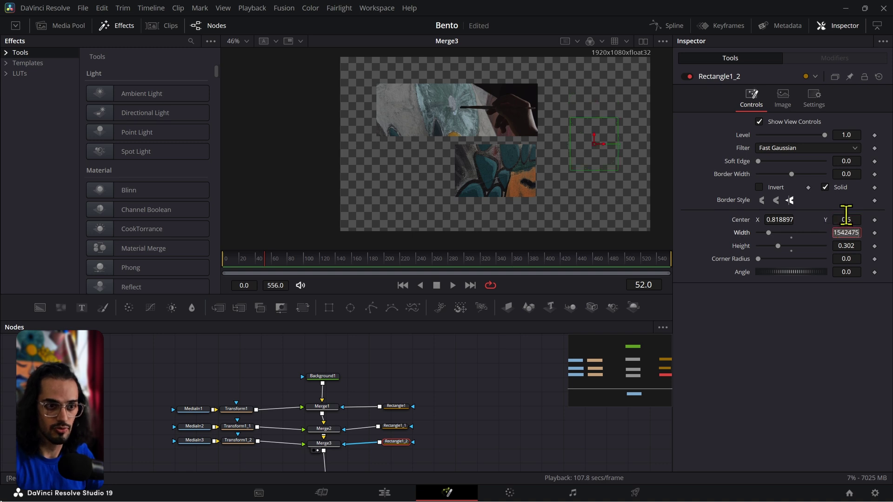
Resize Merge3's rectangle mask to about 0.171 wide and 0.649 high, centred at about X 0.740, Y 0.519.
{"action": "left_click_drag", "start_coordinate": [601, 179], "coordinate": [602, 198]}
{"action": "left_click_drag", "start_coordinate": [603, 145], "coordinate": [562, 133]}
{"action": "left_click_drag", "start_coordinate": [556, 200], "coordinate": [556, 200]}
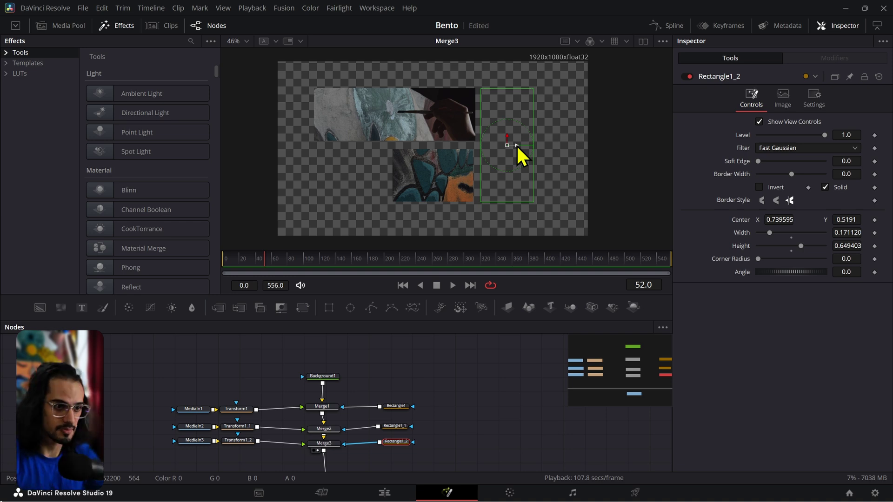
Reposition the second clip with Transform1_1 to centre X about 0.422, Y 0.338 and enlarge it to size 3.067, filling its mask.
{"action": "left_click", "coordinate": [323, 443]}
{"action": "left_click", "coordinate": [237, 426]}
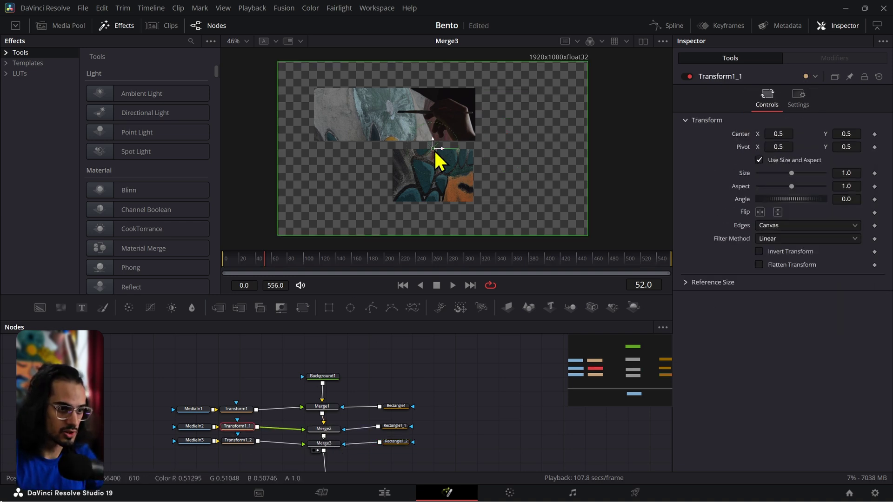
{"action": "left_click_drag", "start_coordinate": [435, 146], "coordinate": [387, 147]}
{"action": "left_click_drag", "start_coordinate": [856, 172], "coordinate": [889, 173]}
{"action": "mouse_move", "coordinate": [386, 148]}
{"action": "left_mouse_down"}
{"action": "mouse_move", "coordinate": [386, 199]}
{"action": "mouse_move", "coordinate": [393, 177]}
{"action": "mouse_move", "coordinate": [345, 215]}
{"action": "mouse_move", "coordinate": [376, 142]}
{"action": "left_mouse_up"}
{"action": "left_click_drag", "start_coordinate": [381, 87], "coordinate": [409, 44]}
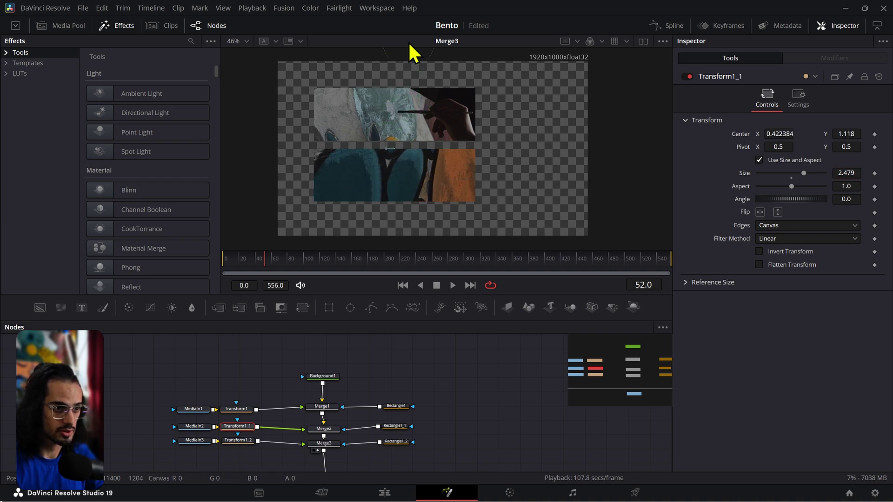
{"action": "left_click_drag", "start_coordinate": [845, 173], "coordinate": [790, 173]}
{"action": "left_click_drag", "start_coordinate": [846, 133], "coordinate": [670, 169]}
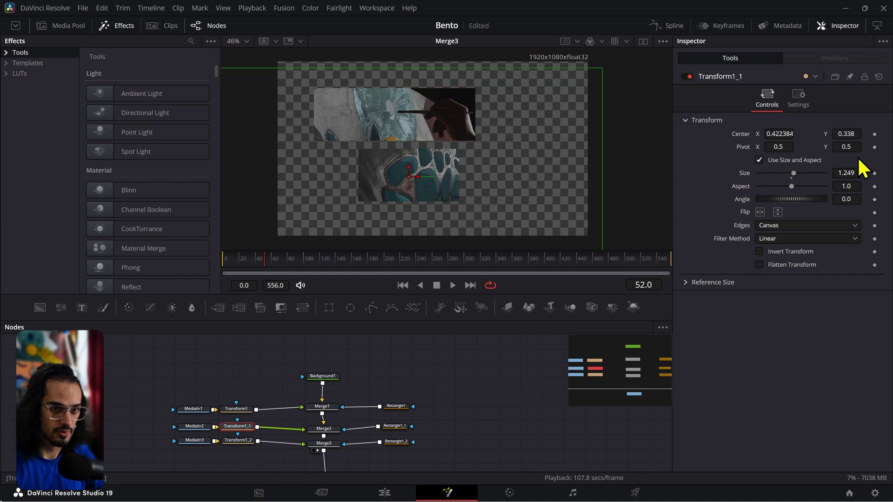
{"action": "left_click_drag", "start_coordinate": [850, 177], "coordinate": [427, 219]}
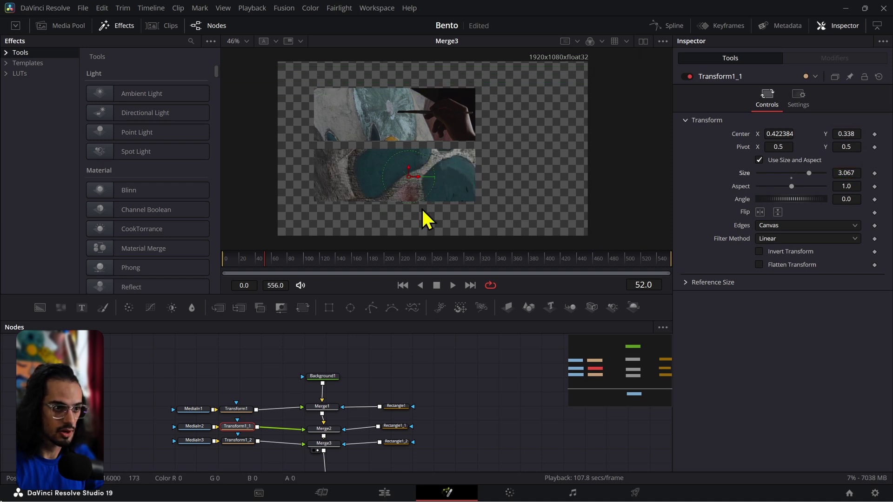
Move the third clip with Transform1_2 to centre X about 0.758, set its size to 2.135, and save the project.
{"action": "left_click", "coordinate": [372, 453]}
{"action": "left_click", "coordinate": [229, 441]}
{"action": "left_click_drag", "start_coordinate": [436, 149], "coordinate": [520, 150]}
{"action": "left_click_drag", "start_coordinate": [851, 177], "coordinate": [847, 176]}
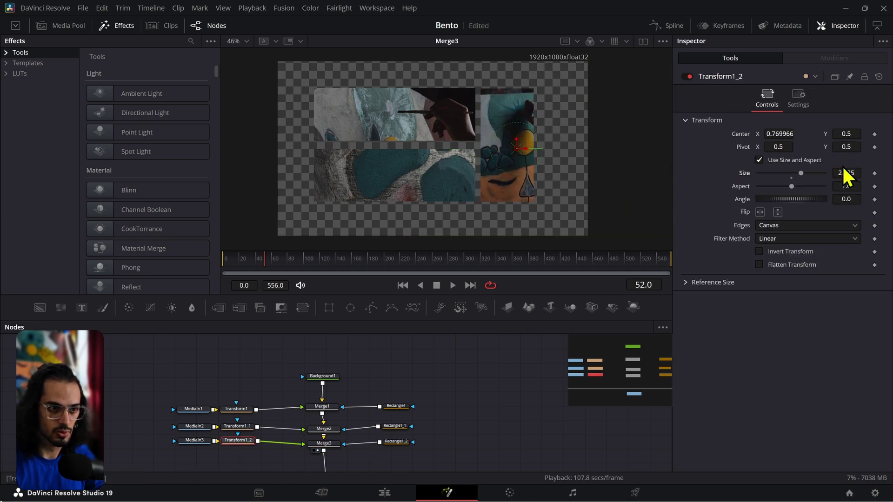
{"action": "left_click_drag", "start_coordinate": [766, 131], "coordinate": [762, 132]}
{"action": "left_click", "coordinate": [422, 394]}
{"action": "key", "text": "ctrl+s"}
Round the corners of all three rectangle masks with a corner radius of 0.208.
{"action": "scroll", "coordinate": [465, 388], "scroll_direction": "down", "scroll_amount": 2}
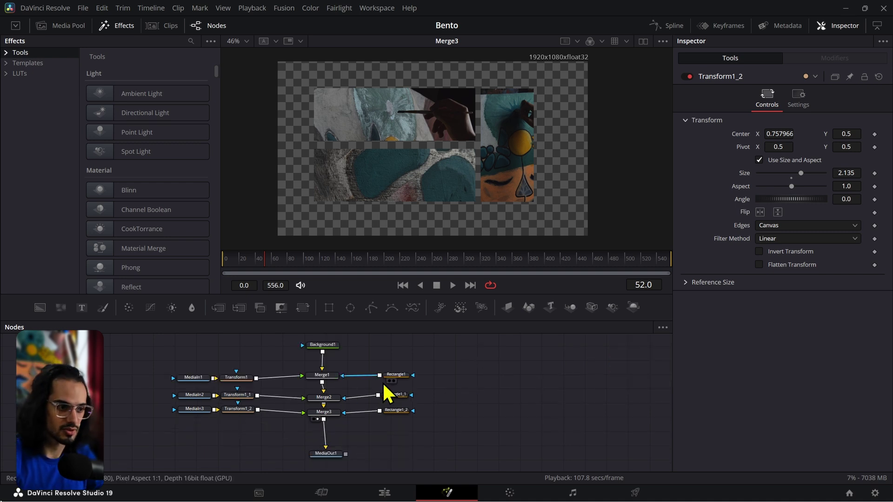
{"action": "left_click", "coordinate": [388, 376]}
{"action": "left_click_drag", "start_coordinate": [838, 259], "coordinate": [856, 259]}
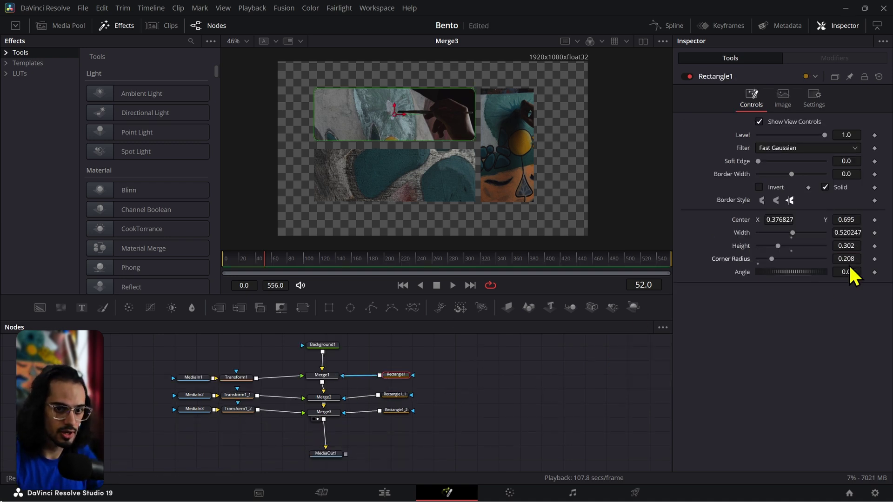
{"action": "left_click", "coordinate": [396, 394]}
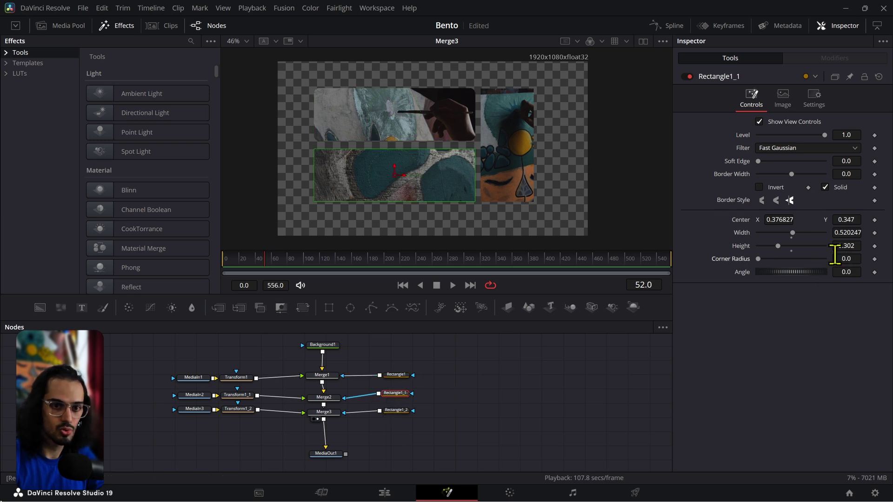
{"action": "left_click", "coordinate": [396, 411]}
{"action": "type", "text": "0.208"}
{"action": "key", "text": "Return"}
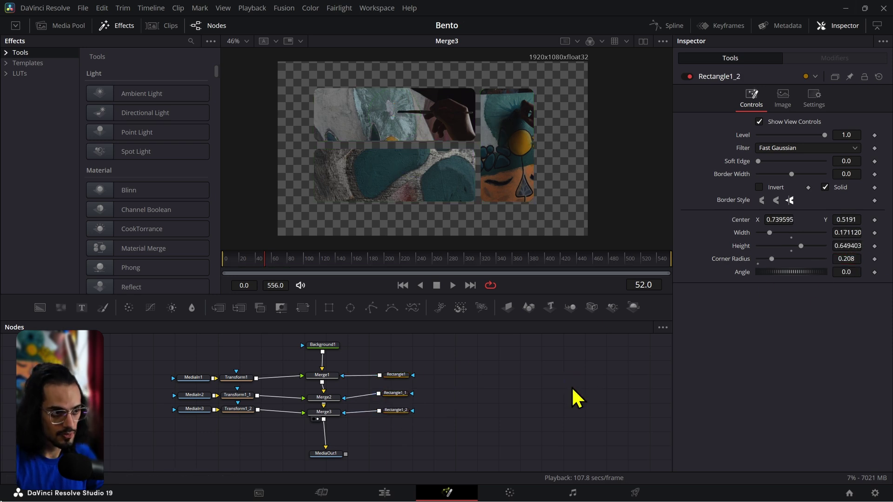
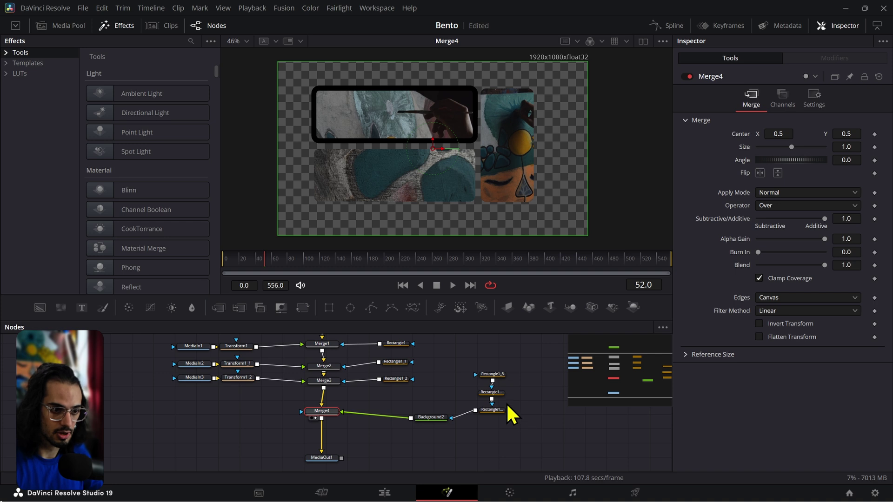
Set the border width of all three outline rectangles feeding Background2 to 0.006.
{"action": "left_click", "coordinate": [500, 374]}
{"action": "mouse_move", "coordinate": [851, 175]}
{"action": "left_mouse_down"}
{"action": "mouse_move", "coordinate": [810, 174]}
{"action": "mouse_move", "coordinate": [847, 176]}
{"action": "left_mouse_up"}
{"action": "left_click", "coordinate": [529, 372]}
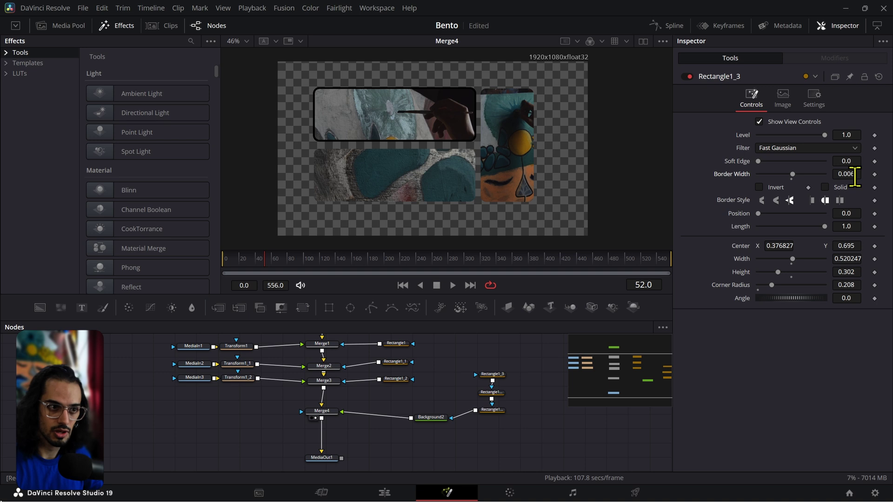
{"action": "left_click", "coordinate": [492, 394]}
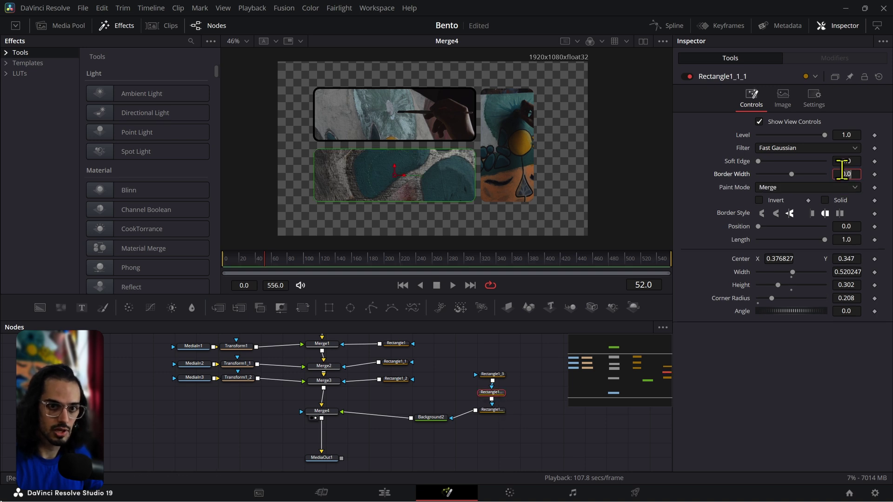
{"action": "left_click", "coordinate": [491, 410]}
{"action": "double_click", "coordinate": [846, 175]}
{"action": "type", "text": "0.006"}
{"action": "left_click", "coordinate": [816, 425]}
{"action": "left_click", "coordinate": [548, 364]}
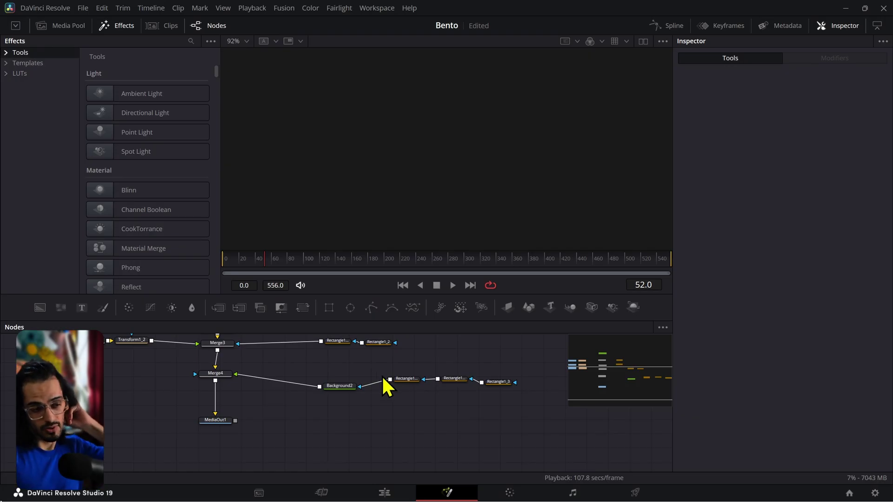
Show Background2 in the viewer and inspect the added rectangle mask, Rectangle1_2_2, connected to Merge3.
{"action": "left_click", "coordinate": [352, 386]}
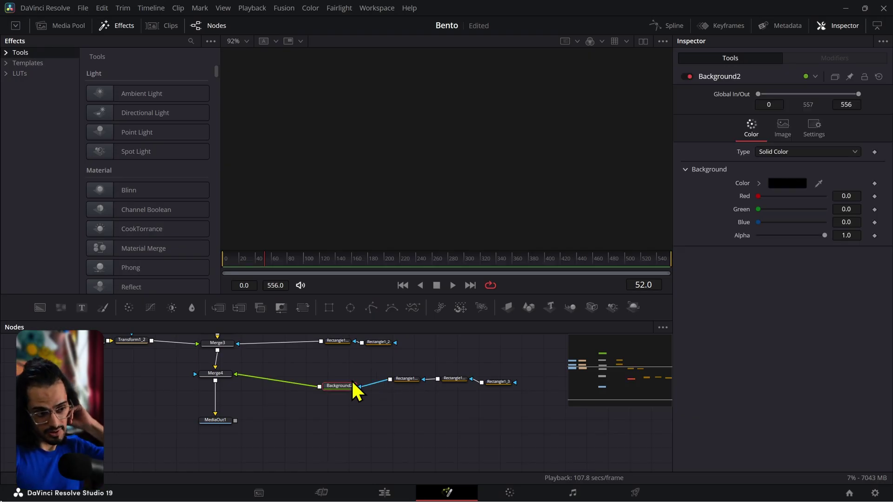
{"action": "key", "text": "1"}
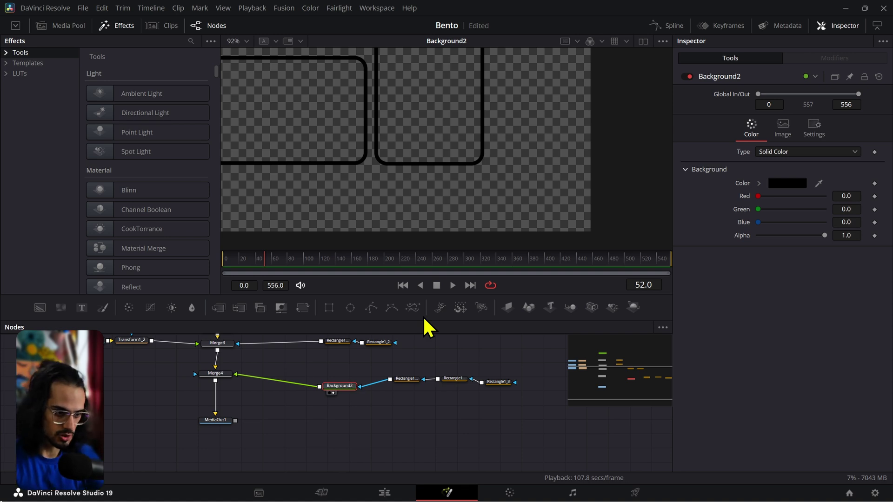
{"action": "scroll", "coordinate": [515, 393], "scroll_direction": "up", "scroll_amount": 2}
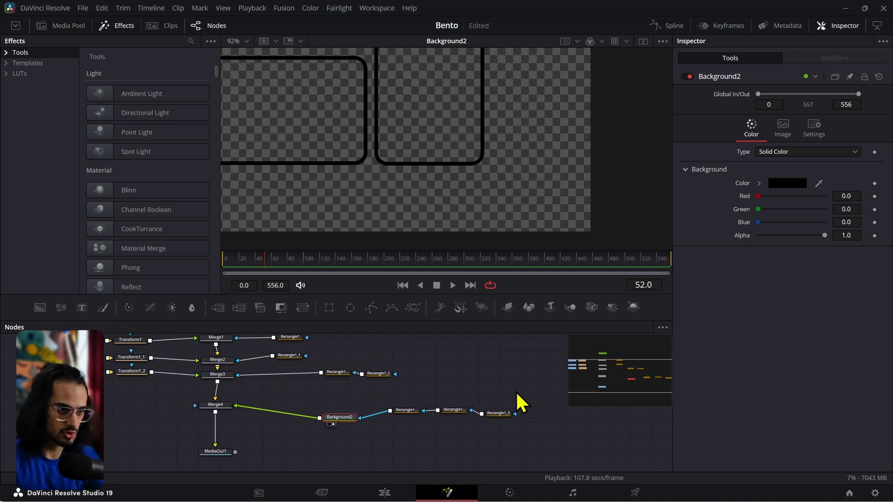
{"action": "left_click", "coordinate": [350, 375]}
{"action": "scroll", "coordinate": [464, 178], "scroll_direction": "up", "scroll_amount": 2}
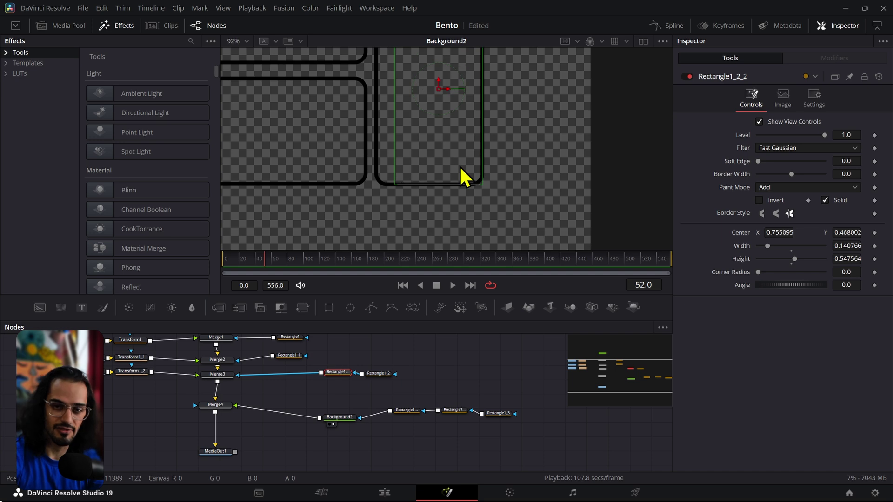
Detach Rectangle1_2_1 from Background2's mask chain, place it below, and keep the other two rectangles connected.
{"action": "left_click", "coordinate": [409, 411]}
{"action": "scroll", "coordinate": [385, 434], "scroll_direction": "up", "scroll_amount": 2}
{"action": "left_click_drag", "start_coordinate": [385, 434], "coordinate": [430, 371]}
{"action": "left_click_drag", "start_coordinate": [201, 356], "coordinate": [549, 425]}
{"action": "left_click_drag", "start_coordinate": [493, 380], "coordinate": [458, 402]}
{"action": "left_click_drag", "start_coordinate": [349, 401], "coordinate": [421, 417]}
{"action": "left_click_drag", "start_coordinate": [460, 394], "coordinate": [434, 389]}
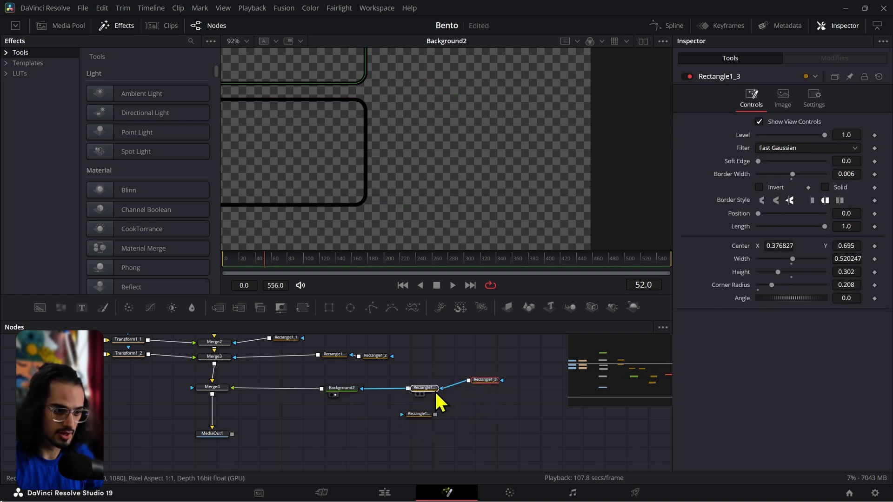
Paste an instance of Background2 below it, mask the instance with Rectangle1_2_1 and show it in the viewer.
{"action": "left_click", "coordinate": [345, 390]}
{"action": "left_click_drag", "start_coordinate": [345, 390], "coordinate": [351, 386]}
{"action": "key", "text": "ctrl+shift+v"}
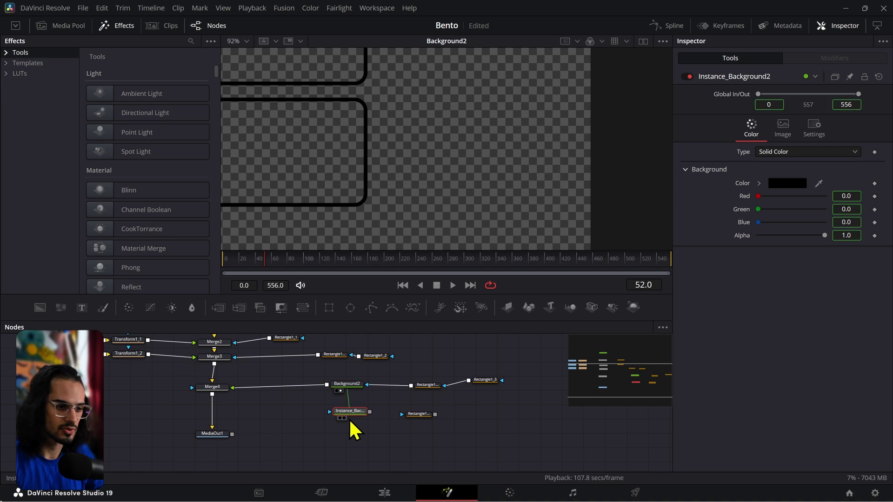
{"action": "left_click", "coordinate": [418, 413]}
{"action": "left_click_drag", "start_coordinate": [435, 414], "coordinate": [363, 414]}
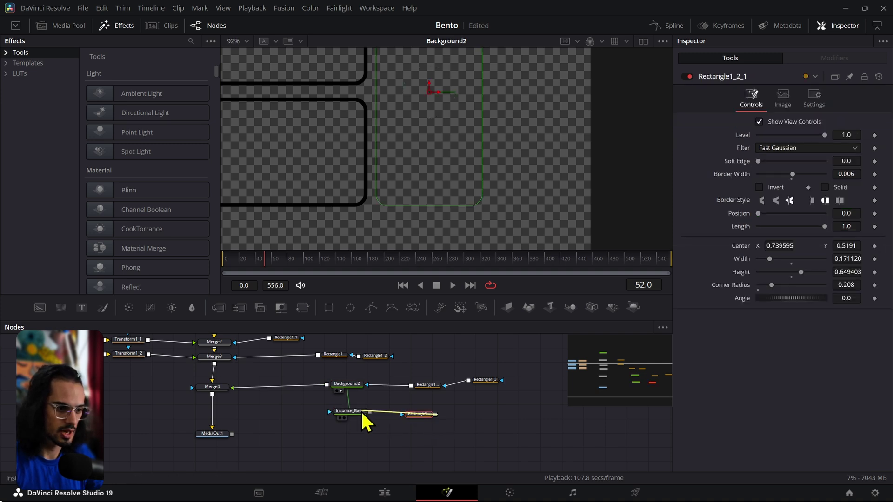
{"action": "left_click", "coordinate": [362, 414]}
{"action": "key", "text": "2"}
{"action": "left_click_drag", "start_coordinate": [420, 417], "coordinate": [431, 419]}
{"action": "left_click", "coordinate": [431, 416]}
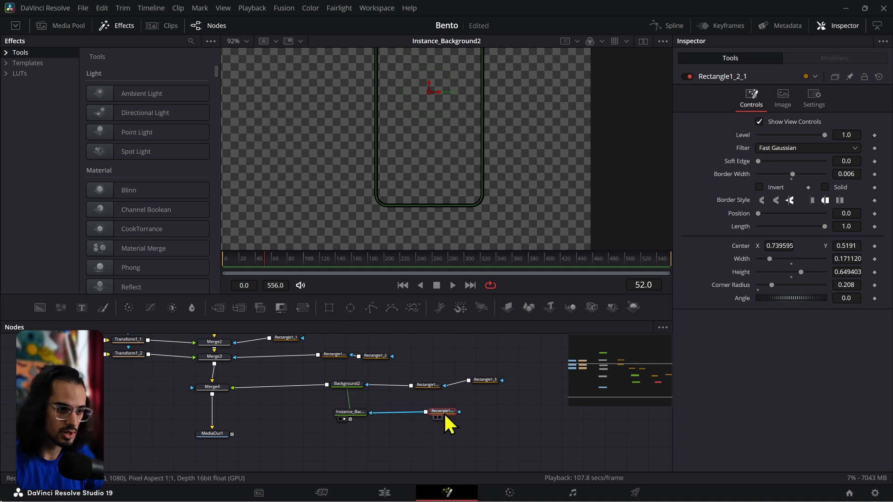
Add a Polygon mask around the third outline's lower-right corner and set its paint mode to Subtract.
{"action": "left_click", "coordinate": [371, 307]}
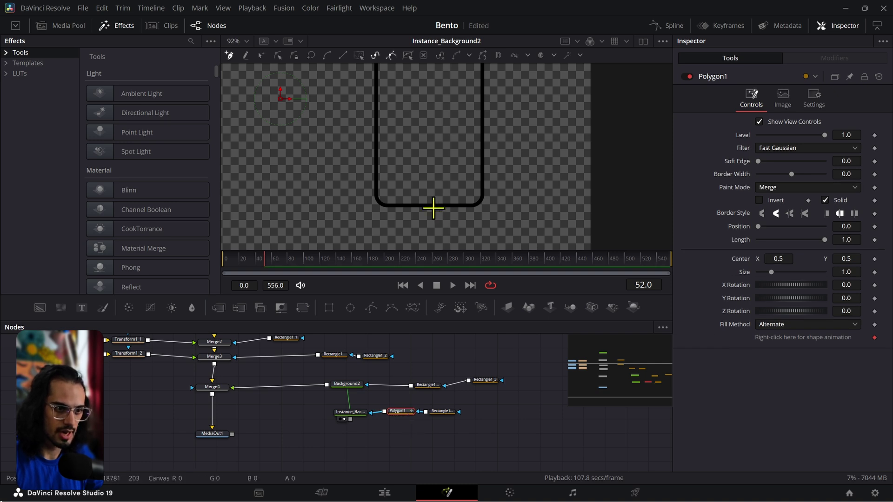
{"action": "left_click_drag", "start_coordinate": [425, 210], "coordinate": [425, 178]}
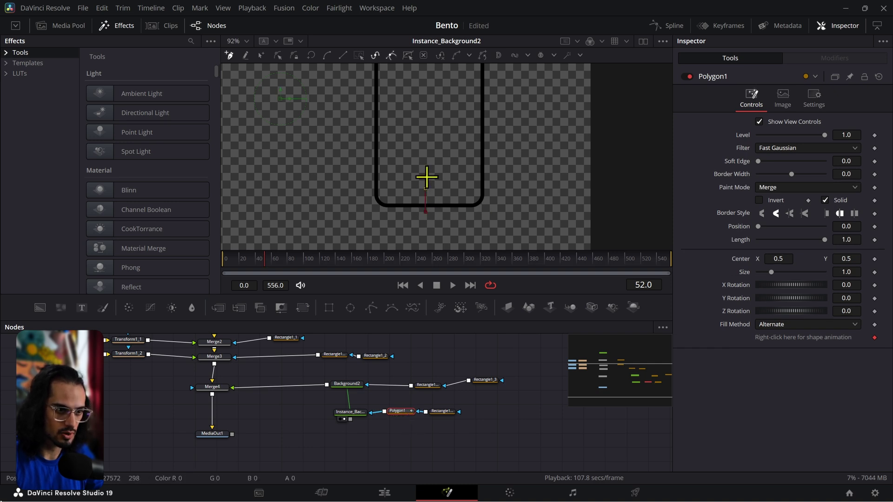
{"action": "left_click", "coordinate": [510, 177]}
{"action": "left_click", "coordinate": [510, 247]}
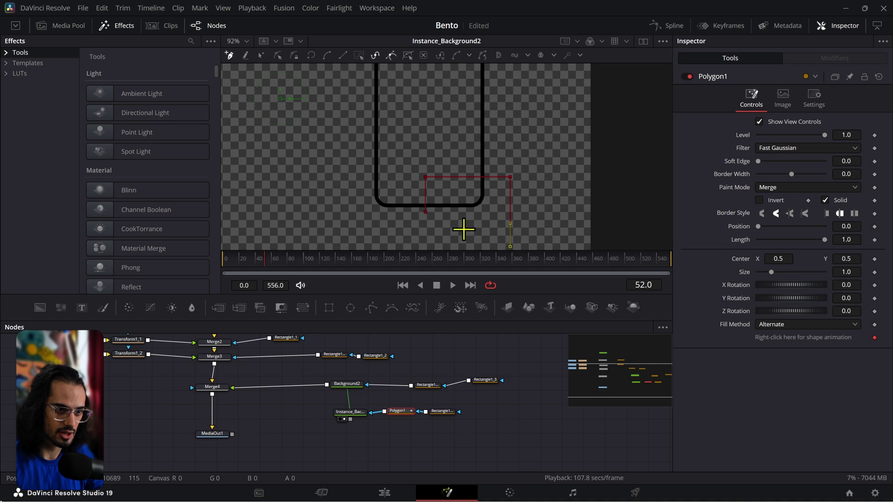
{"action": "left_click", "coordinate": [425, 212]}
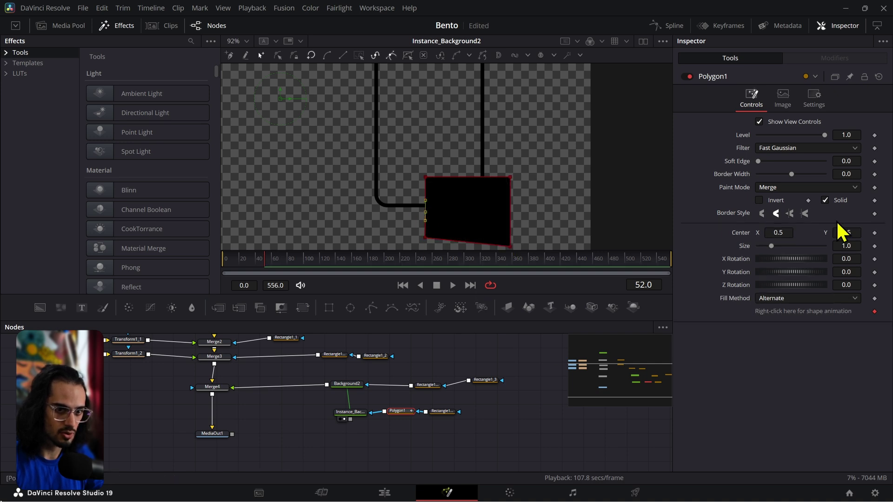
{"action": "left_click", "coordinate": [785, 188]}
{"action": "left_click", "coordinate": [786, 224]}
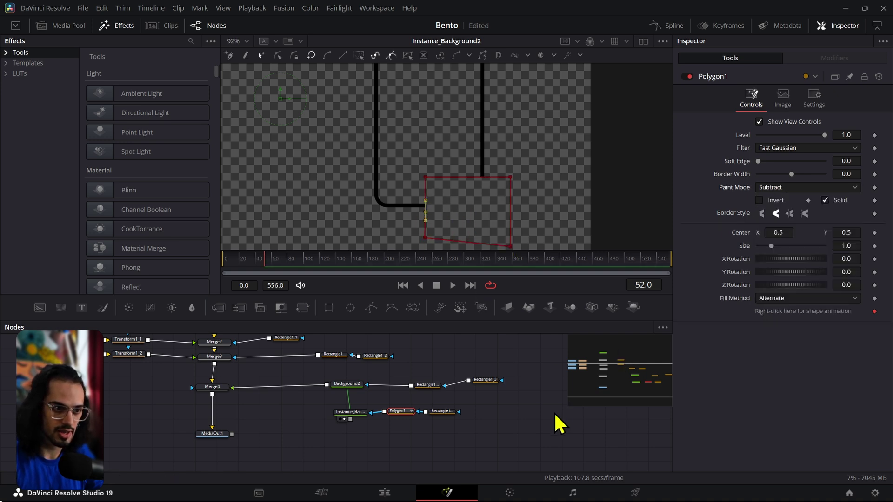
Space out the instance's mask nodes, paste an instance of Instance_Background2 below, and combine the two with a Merge.
{"action": "left_click", "coordinate": [455, 415]}
{"action": "left_click_drag", "start_coordinate": [408, 411], "coordinate": [420, 412]}
{"action": "left_click_drag", "start_coordinate": [364, 416], "coordinate": [355, 414]}
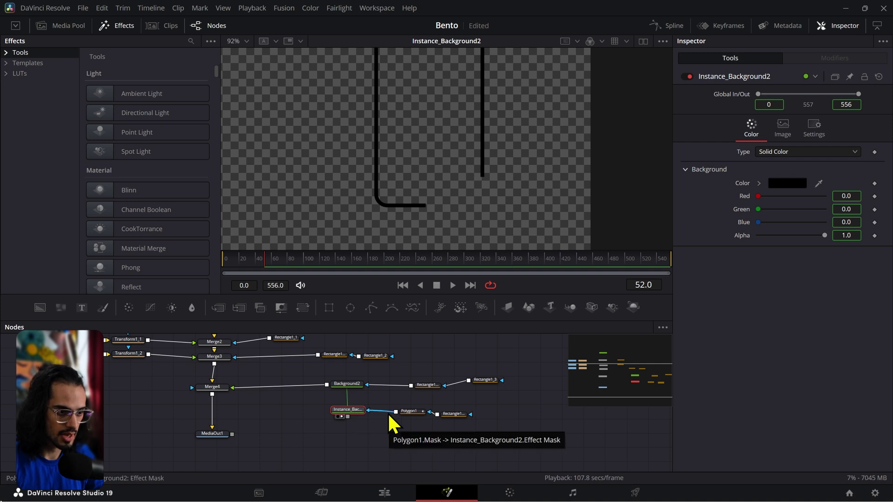
{"action": "left_click", "coordinate": [387, 440]}
{"action": "key", "text": "ctrl+shift+v"}
{"action": "left_click_drag", "start_coordinate": [392, 445], "coordinate": [348, 417]}
{"action": "left_click_drag", "start_coordinate": [395, 442], "coordinate": [313, 416]}
Duplicate Polygon1 and Rectangle1_2_1 and connect the copied chain to the second background instance's mask input.
{"action": "left_click", "coordinate": [448, 417]}
{"action": "left_click_drag", "start_coordinate": [493, 407], "coordinate": [388, 423]}
{"action": "key", "text": "ctrl+c"}
{"action": "left_click", "coordinate": [420, 449]}
{"action": "key", "text": "ctrl+v"}
{"action": "left_click_drag", "start_coordinate": [429, 449], "coordinate": [470, 441]}
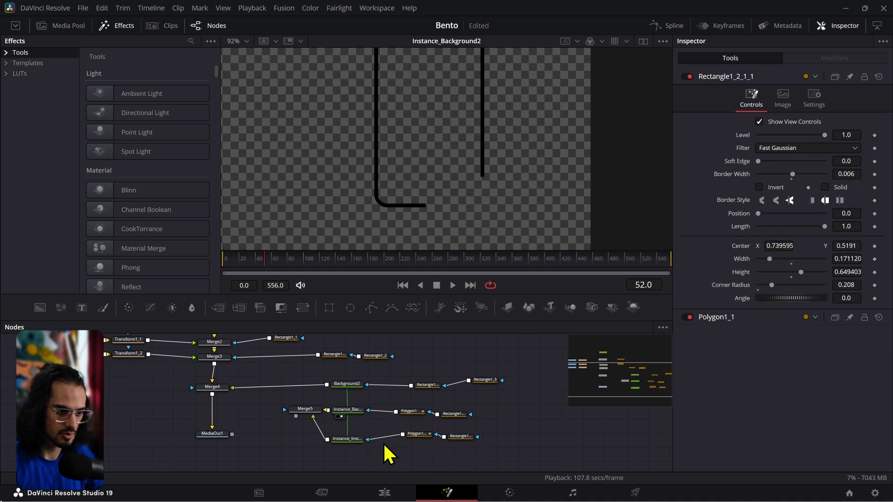
Show the second background instance in the viewer, invert its Polygon mask, and remove the corner radius of its rectangle.
{"action": "left_click", "coordinate": [342, 439]}
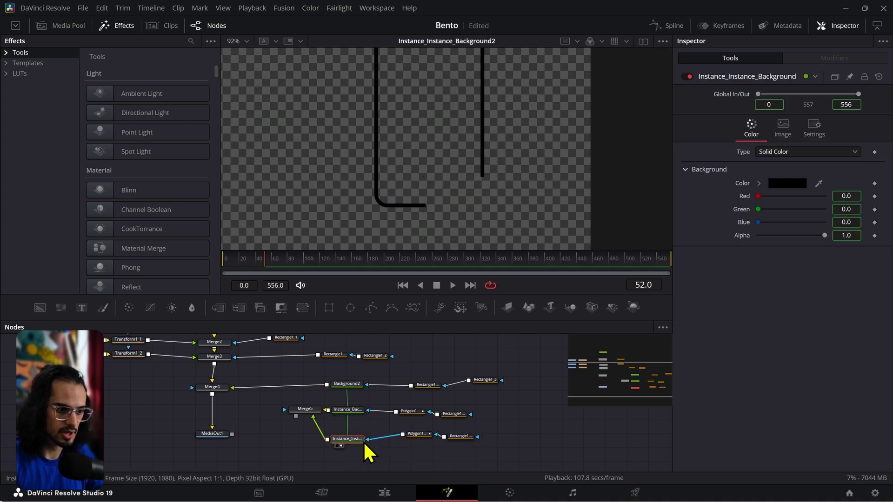
{"action": "left_click", "coordinate": [423, 435]}
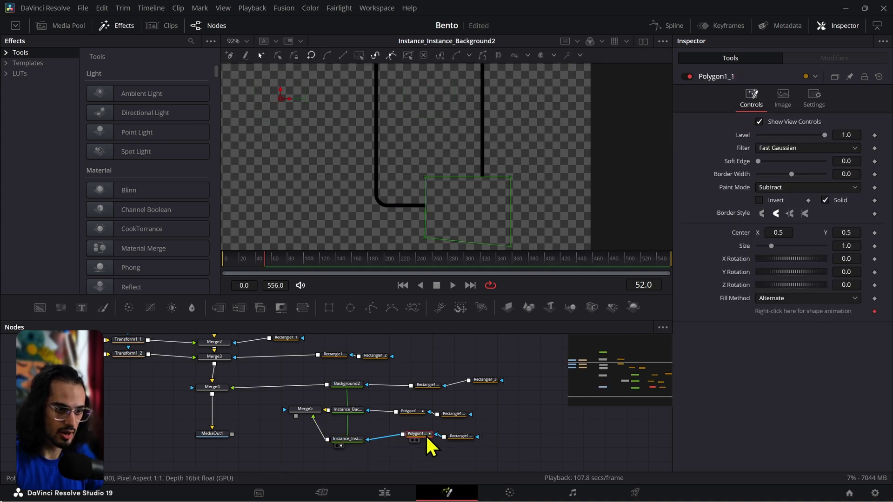
{"action": "left_click", "coordinate": [759, 200]}
{"action": "left_click", "coordinate": [460, 437]}
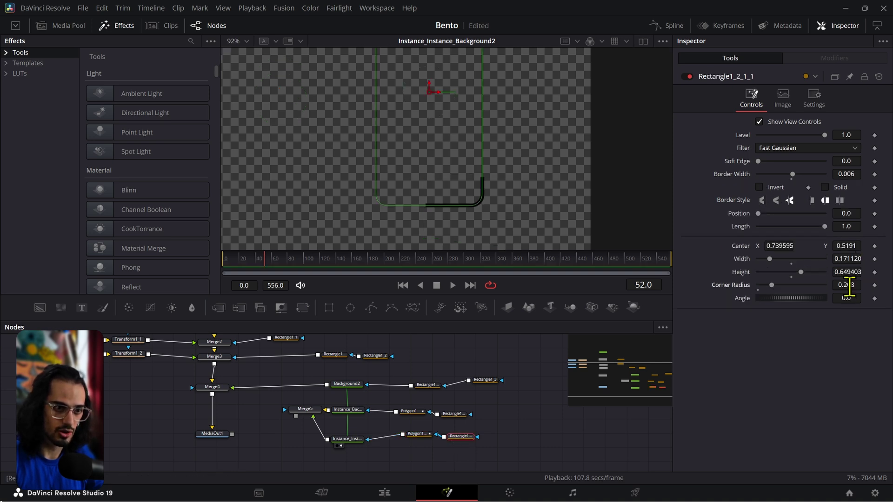
Show Merge5 in the viewer and examine the combined outline's corners.
{"action": "left_click", "coordinate": [362, 412]}
{"action": "left_click", "coordinate": [310, 412]}
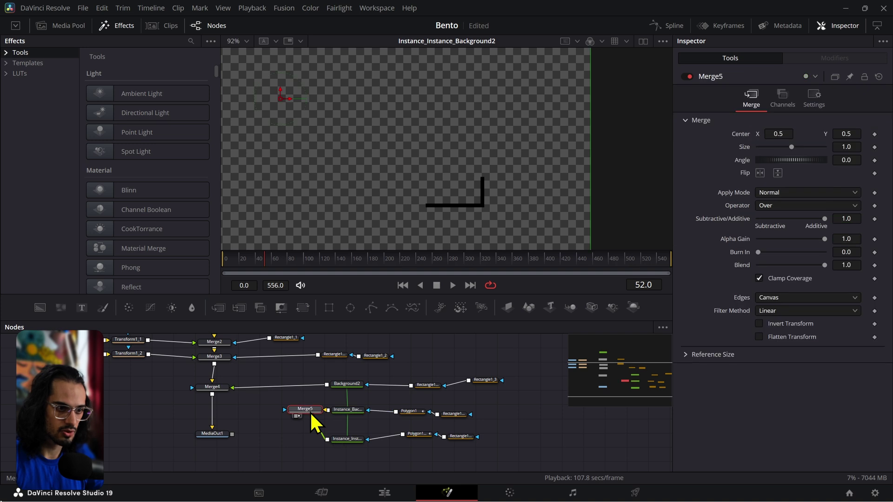
{"action": "left_click", "coordinate": [545, 414]}
{"action": "scroll", "coordinate": [473, 160], "scroll_direction": "down", "scroll_amount": 1}
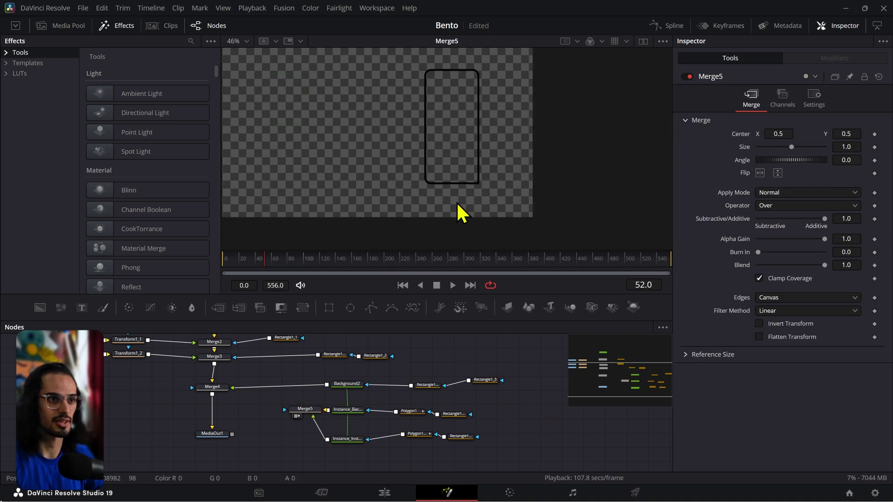
{"action": "scroll", "coordinate": [476, 163], "scroll_direction": "up", "scroll_amount": 2}
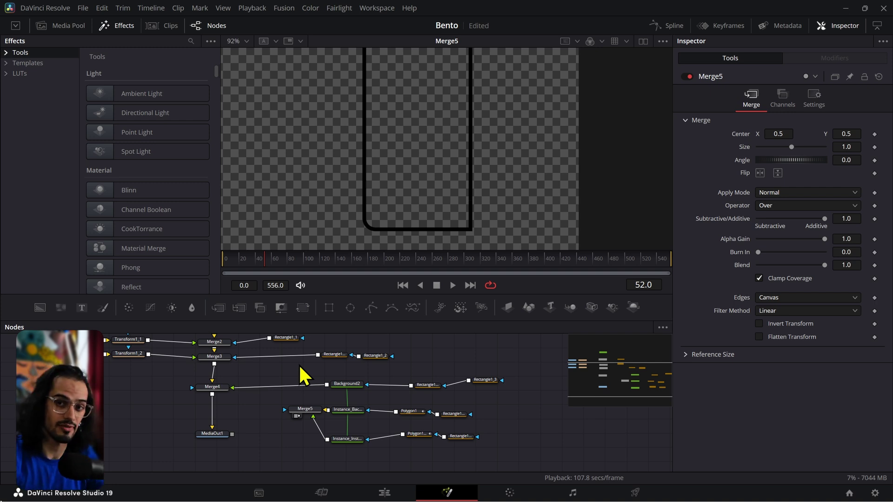
Merge the combined outline from Merge5 with Background2 ahead of Merge4, and show MediaOut1 in the viewer.
{"action": "left_click_drag", "start_coordinate": [296, 416], "coordinate": [344, 411]}
{"action": "left_click_drag", "start_coordinate": [267, 410], "coordinate": [294, 412]}
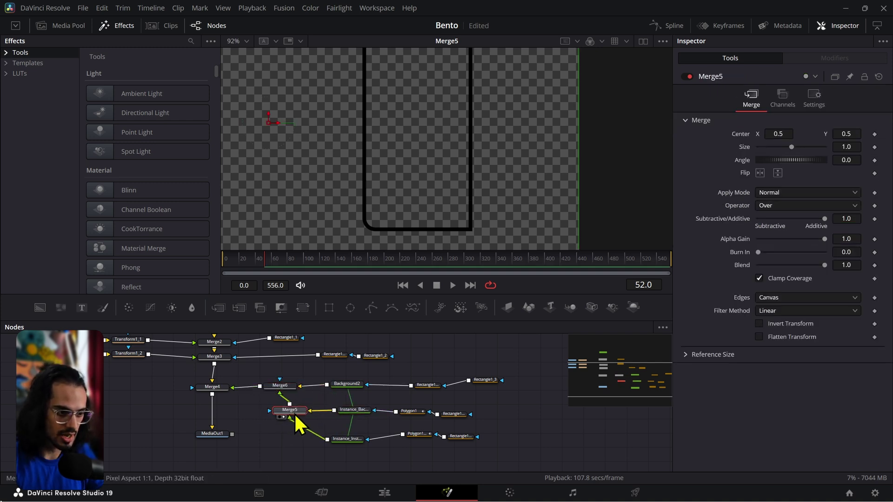
{"action": "left_click", "coordinate": [222, 433]}
{"action": "left_click", "coordinate": [268, 447]}
Examine the squared corner of the vertical clip's outline in the full composition, and save the project.
{"action": "scroll", "coordinate": [350, 178], "scroll_direction": "down", "scroll_amount": 4}
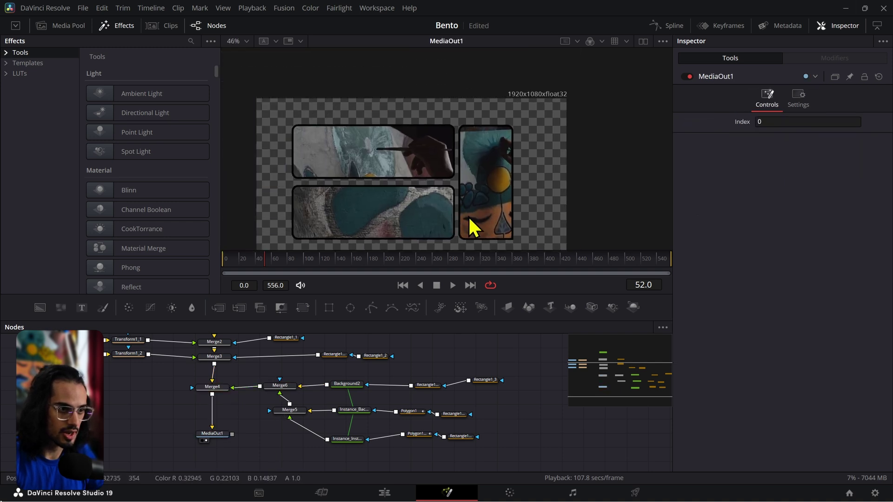
{"action": "scroll", "coordinate": [506, 223], "scroll_direction": "up", "scroll_amount": 6}
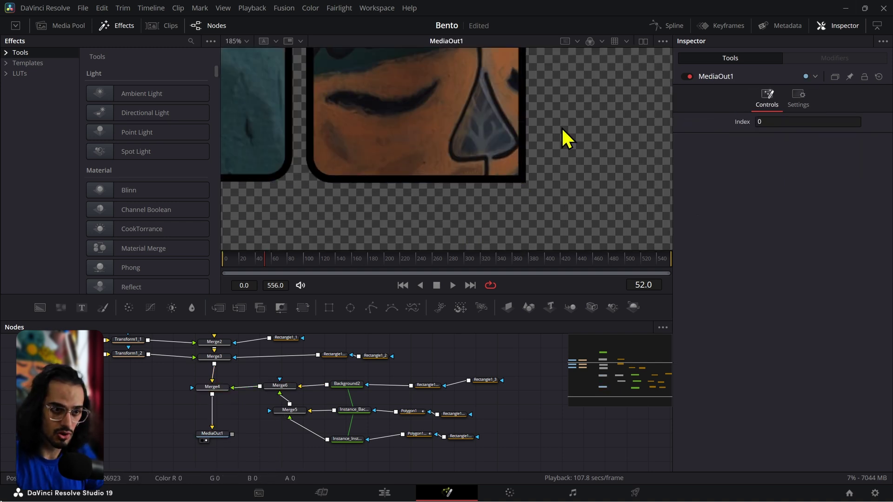
{"action": "key", "text": "ctrl+f"}
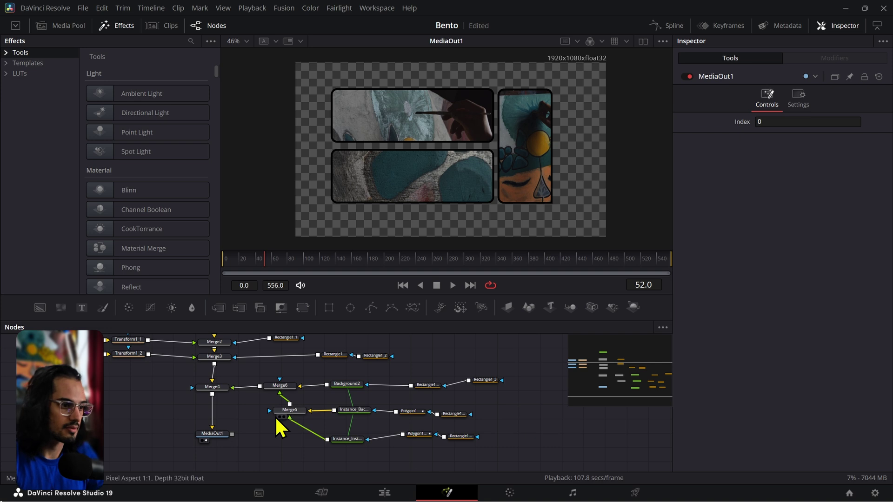
{"action": "key", "text": "ctrl+s"}
Set Background2's Red value to 1.0 to recolor all the linked outlines.
{"action": "scroll", "coordinate": [184, 391], "scroll_direction": "up", "scroll_amount": 3}
{"action": "scroll", "coordinate": [258, 424], "scroll_direction": "down", "scroll_amount": 1}
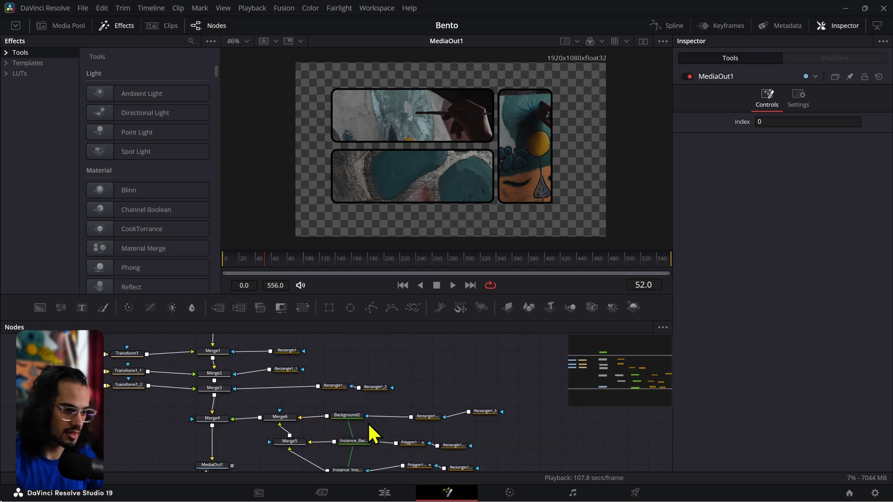
{"action": "left_click", "coordinate": [347, 417]}
{"action": "left_click_drag", "start_coordinate": [845, 195], "coordinate": [884, 195]}
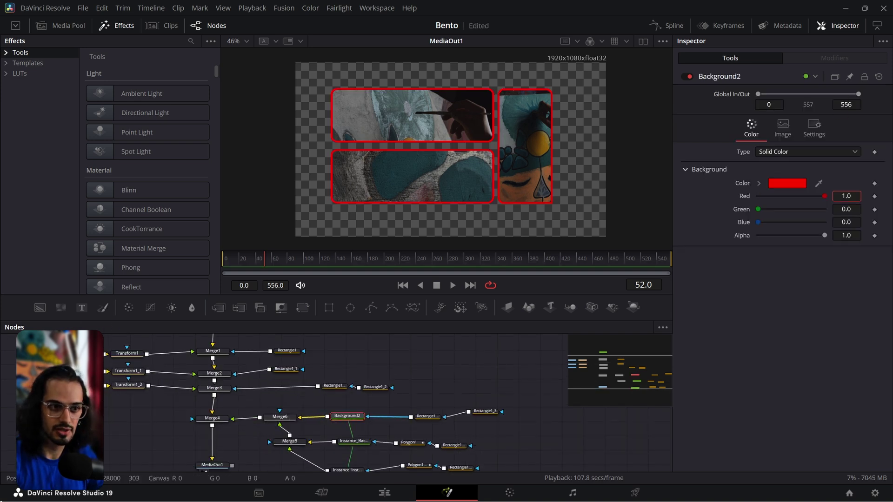
Switch to the Edit page and play the SCENES clip from the start of the timeline.
{"action": "left_click", "coordinate": [384, 492]}
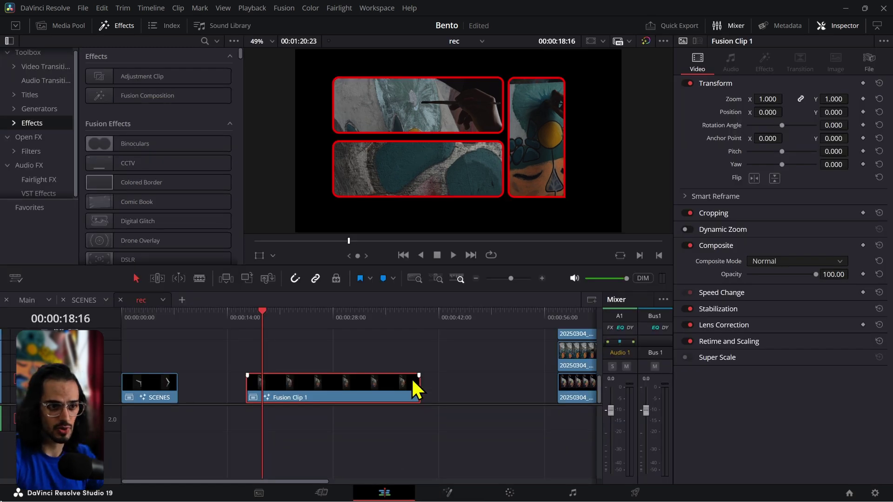
{"action": "scroll", "coordinate": [610, 179], "scroll_direction": "down", "scroll_amount": 1}
{"action": "left_click", "coordinate": [149, 332]}
{"action": "left_click", "coordinate": [144, 332]}
{"action": "left_click_drag", "start_coordinate": [144, 330], "coordinate": [116, 337]}
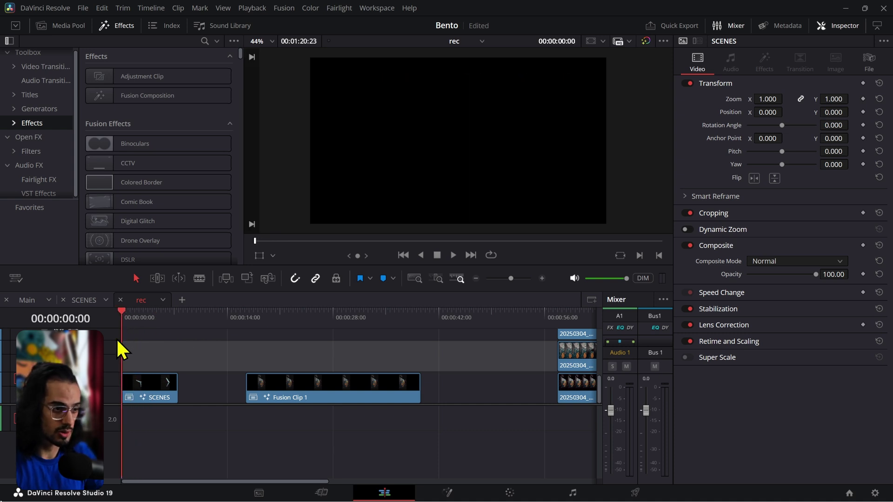
{"action": "key", "text": "space"}
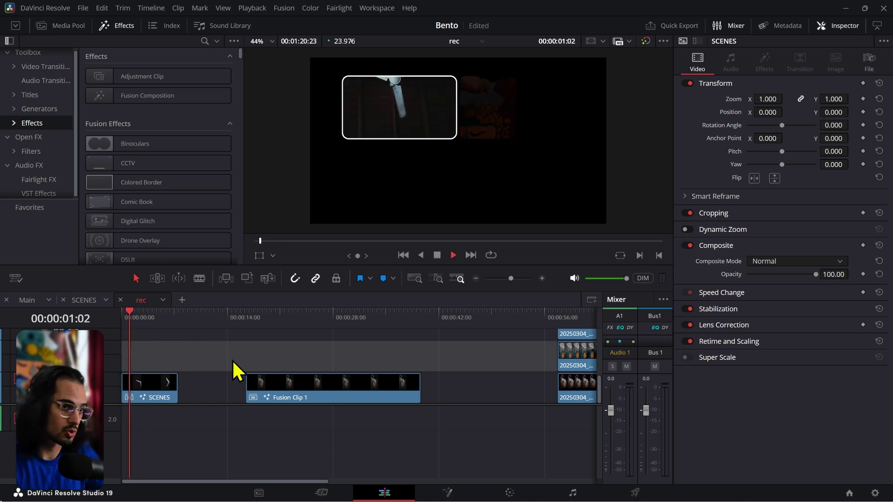
{"action": "key", "text": "space"}
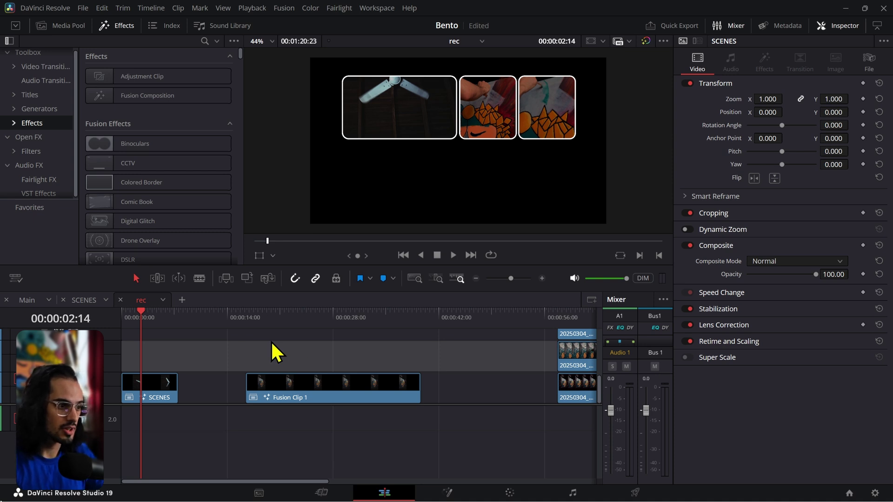
Open the SCENES clip in Fusion and examine its node tree and the Rectangle1_3 outline mask settings.
{"action": "left_click", "coordinate": [447, 492]}
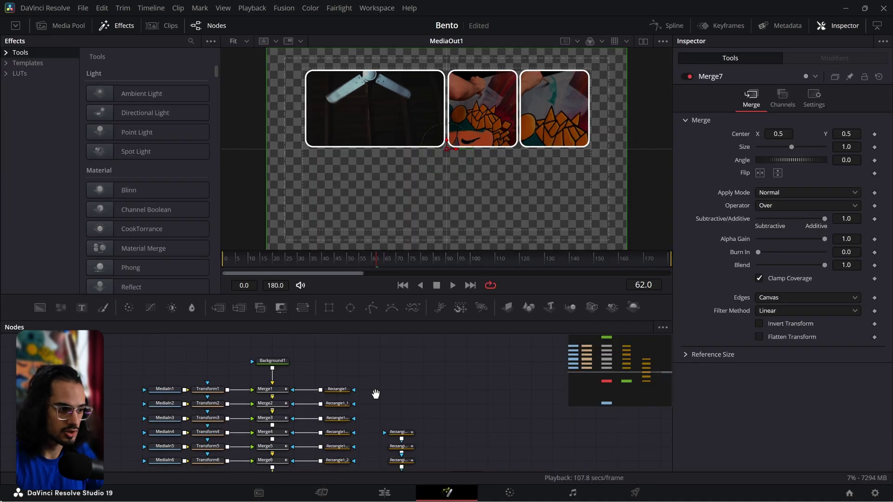
{"action": "left_click_drag", "start_coordinate": [376, 394], "coordinate": [384, 367]}
{"action": "left_click", "coordinate": [278, 364]}
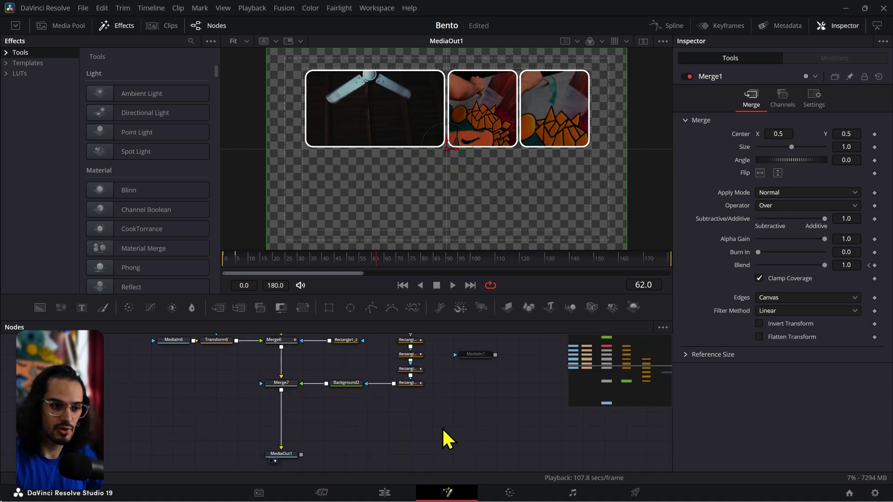
{"action": "left_click", "coordinate": [416, 407]}
{"action": "scroll", "coordinate": [421, 418], "scroll_direction": "down", "scroll_amount": 3}
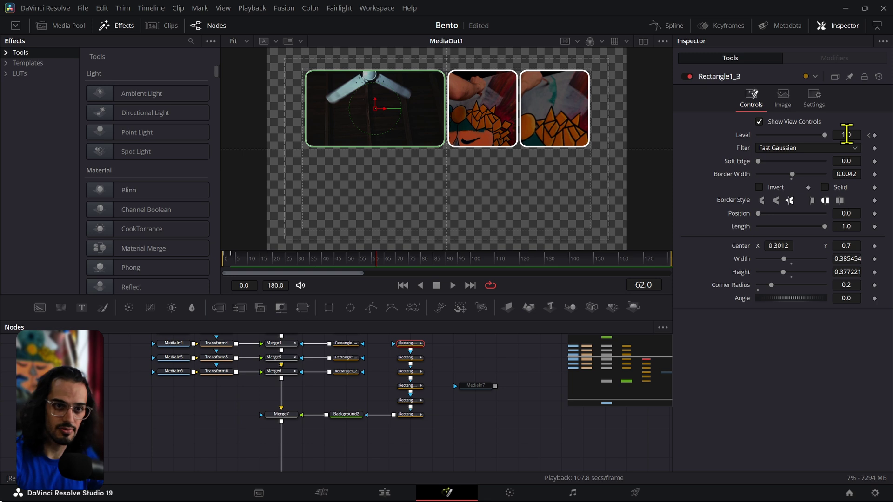
Select Rectangle1_2_1 and play its outline animation starting near its first keyframes.
{"action": "left_click", "coordinate": [412, 414]}
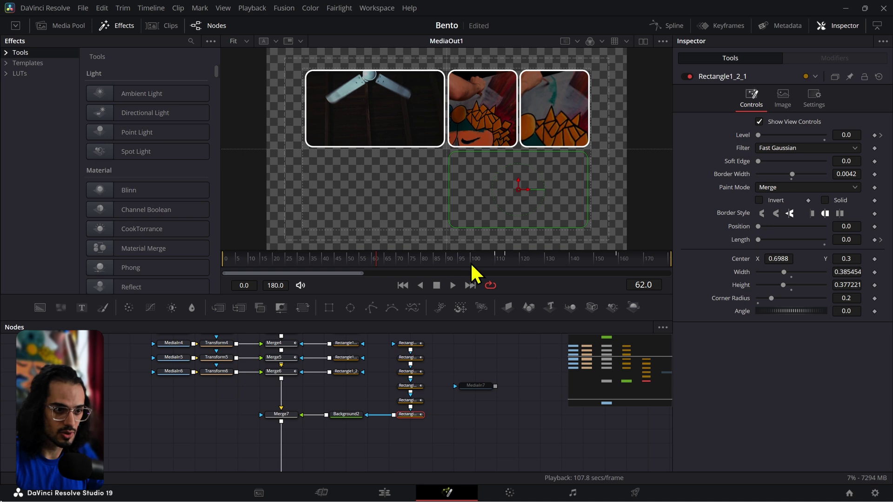
{"action": "left_click", "coordinate": [496, 263]}
{"action": "key", "text": "space"}
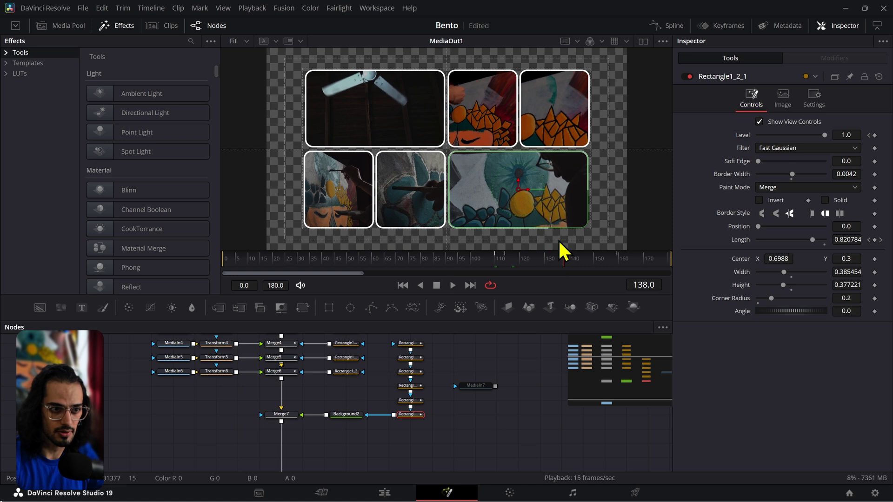
{"action": "key", "text": "space"}
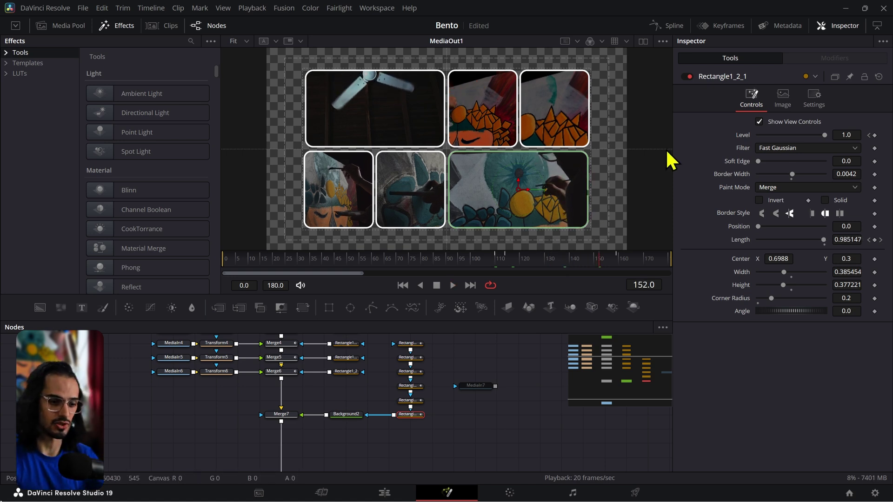
Return to the Edit page and apply the Colored Border effect to the 20250304_101427.mp4 clip.
{"action": "left_click", "coordinate": [384, 492]}
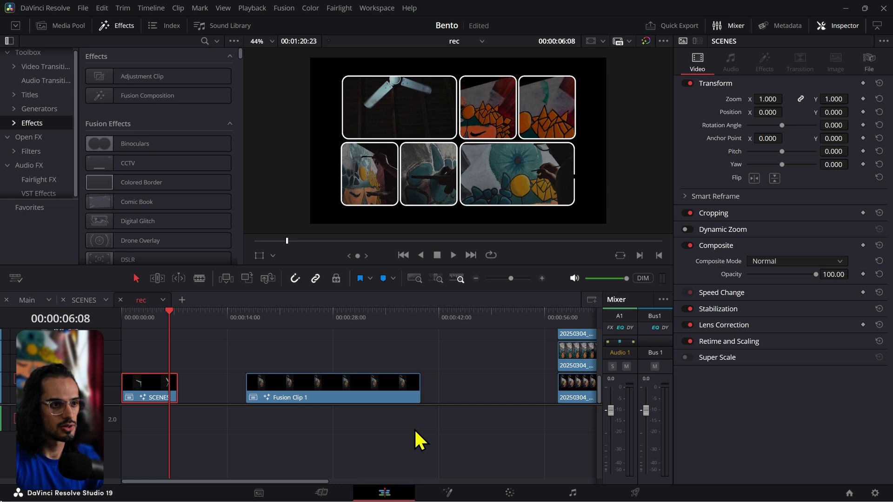
{"action": "scroll", "coordinate": [328, 361], "scroll_direction": "right", "scroll_amount": 5}
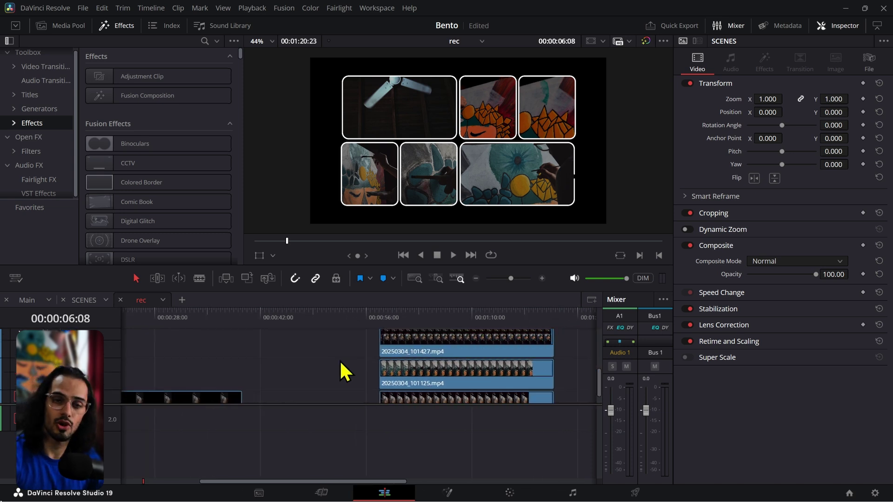
{"action": "left_click", "coordinate": [396, 319]}
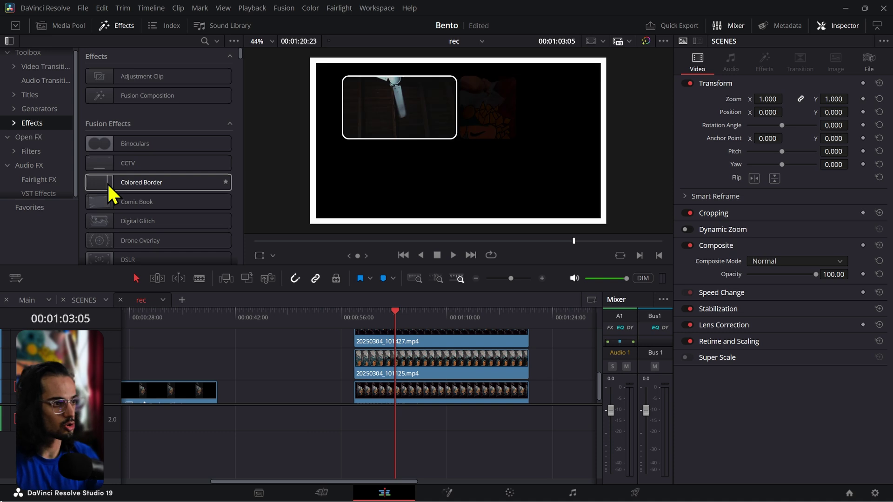
{"action": "left_click_drag", "start_coordinate": [107, 182], "coordinate": [388, 337]}
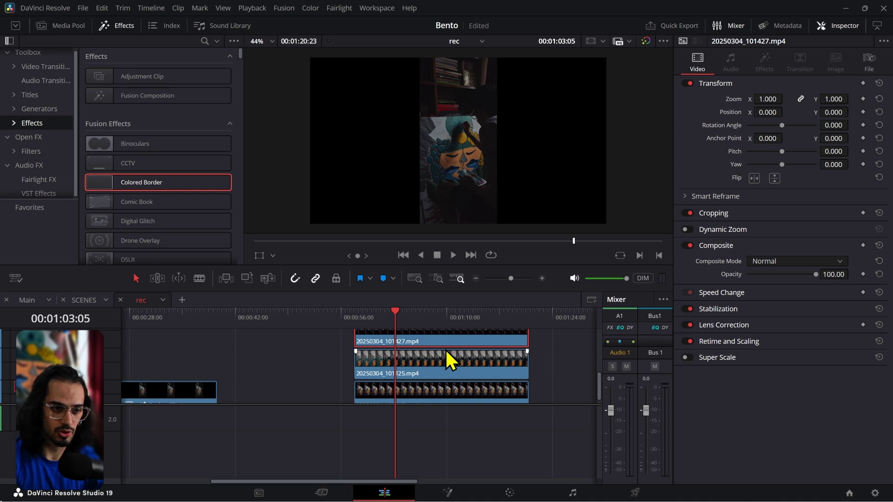
{"action": "left_click_drag", "start_coordinate": [446, 350], "coordinate": [456, 360]}
{"action": "left_click_drag", "start_coordinate": [147, 177], "coordinate": [415, 354]}
Set the Colored Border's Corner Radius to 0.98 and its Border Width to -0.038.
{"action": "mouse_move", "coordinate": [846, 166]}
{"action": "left_mouse_down"}
{"action": "mouse_move", "coordinate": [876, 165]}
{"action": "mouse_move", "coordinate": [845, 171]}
{"action": "left_mouse_up"}
{"action": "mouse_move", "coordinate": [856, 153]}
{"action": "left_mouse_down"}
{"action": "mouse_move", "coordinate": [823, 153]}
{"action": "mouse_move", "coordinate": [890, 153]}
{"action": "mouse_move", "coordinate": [859, 157]}
{"action": "mouse_move", "coordinate": [868, 157]}
{"action": "left_mouse_up"}
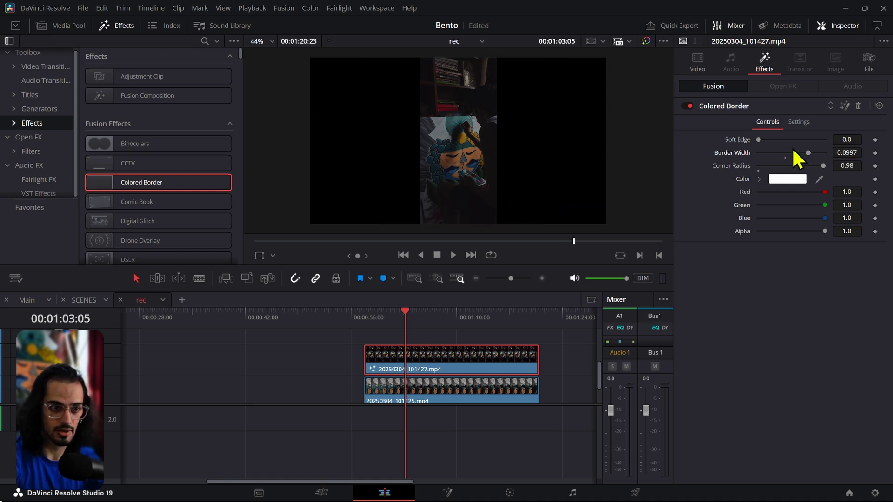
{"action": "left_click", "coordinate": [697, 63]}
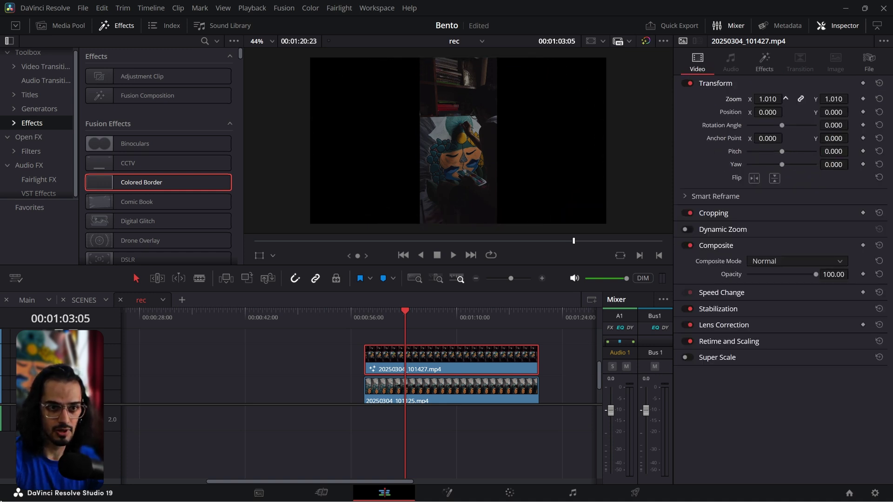
{"action": "left_click", "coordinate": [765, 62]}
{"action": "left_click_drag", "start_coordinate": [837, 153], "coordinate": [674, 169]}
Switch the timeline viewer's overlay to Fusion Overlay and zoom out to check for on-screen border controls.
{"action": "left_click", "coordinate": [273, 255]}
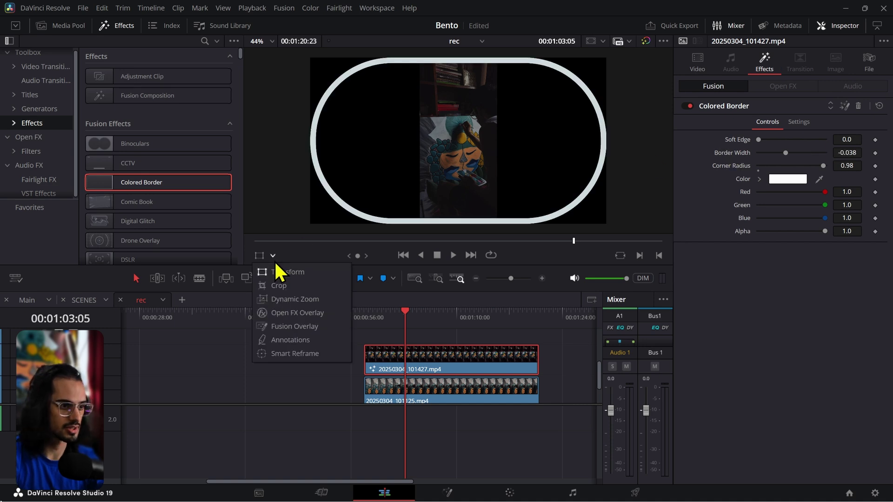
{"action": "left_click", "coordinate": [282, 329]}
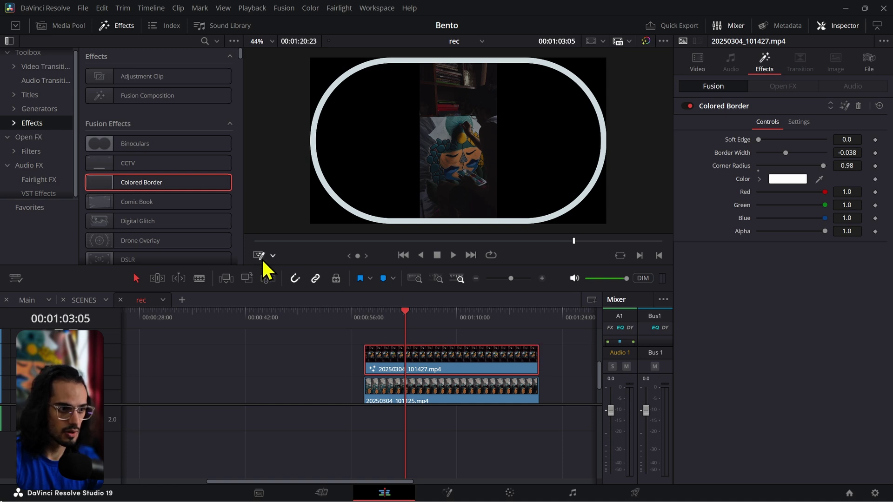
{"action": "scroll", "coordinate": [405, 180], "scroll_direction": "down", "scroll_amount": 2}
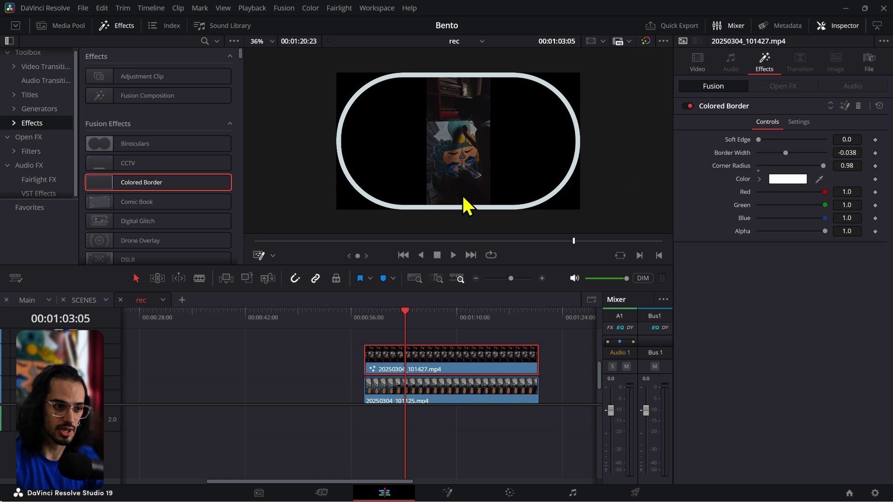
Open Colored Border in Fusion, expand its group, and examine the Rectangle1, Background1, Instance_Rectangle1, and ChannelBooleans1 nodes.
{"action": "left_click", "coordinate": [844, 107]}
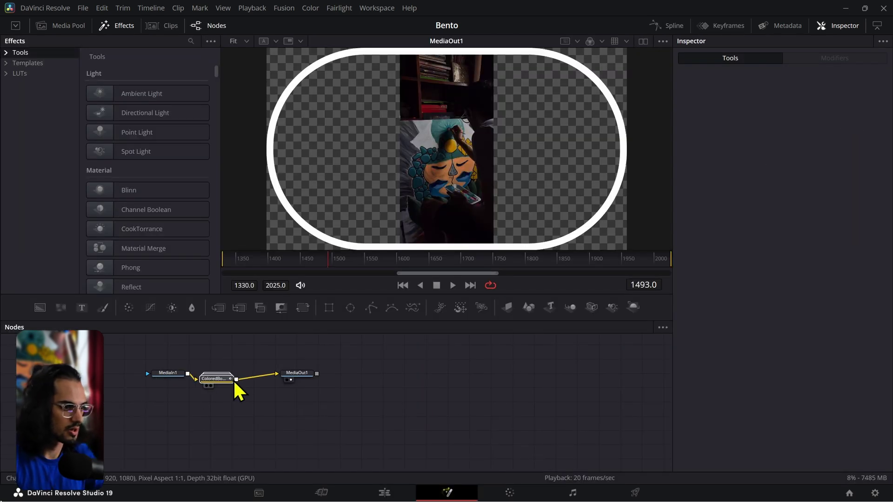
{"action": "double_click", "coordinate": [232, 379]}
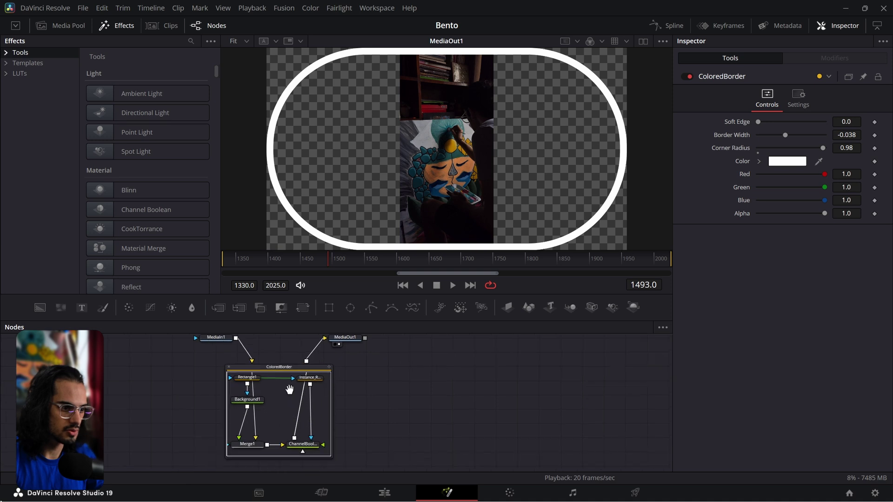
{"action": "left_click", "coordinate": [251, 372]}
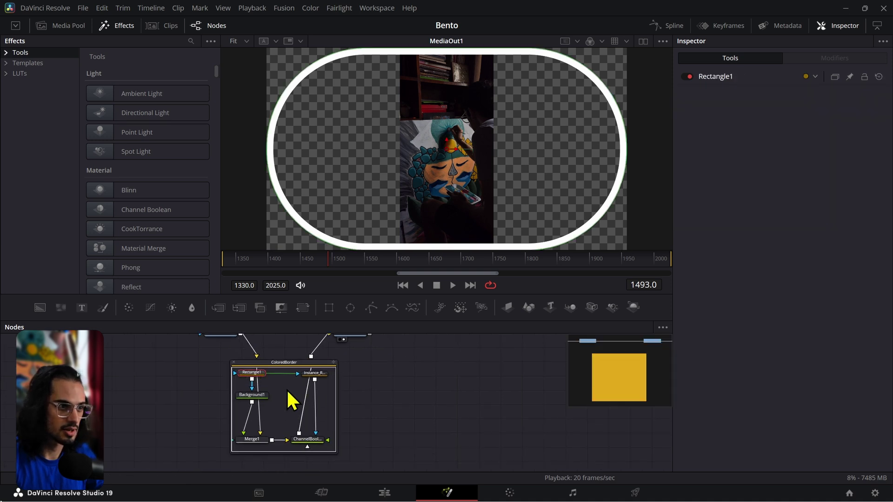
{"action": "left_click_drag", "start_coordinate": [284, 90], "coordinate": [307, 106]}
{"action": "key", "text": "ctrl+z"}
{"action": "left_click", "coordinate": [251, 396]}
{"action": "left_click", "coordinate": [320, 373]}
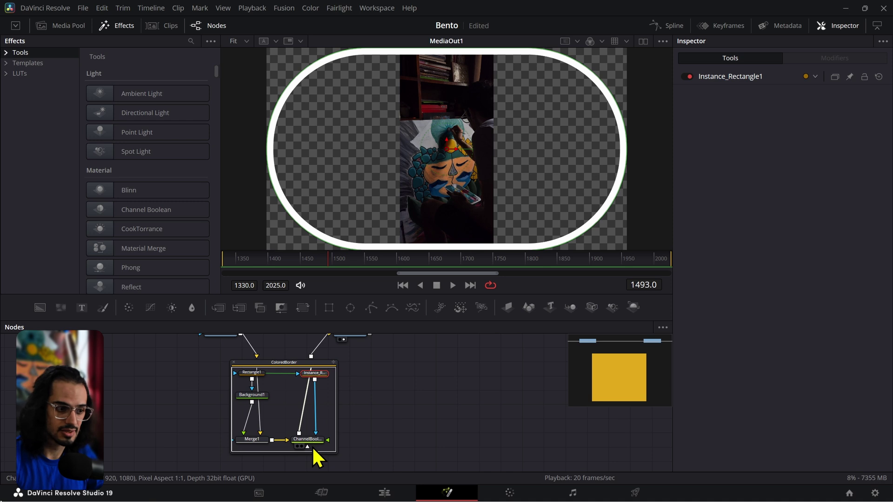
{"action": "left_click", "coordinate": [311, 444]}
{"action": "key", "text": "1"}
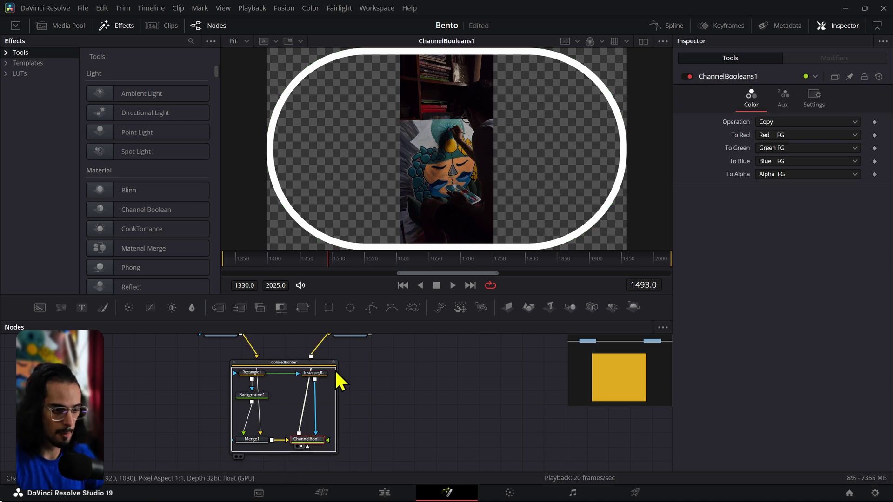
Replace the Colored Border on the 20250304_101427.mp4 clip in the Edit page with the Better Border effect, searching for "bett".
{"action": "left_click", "coordinate": [362, 496]}
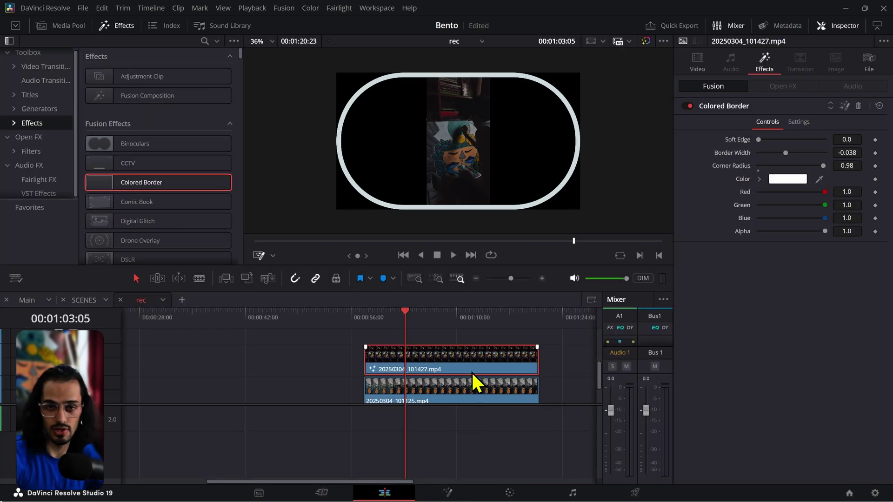
{"action": "left_click", "coordinate": [857, 106]}
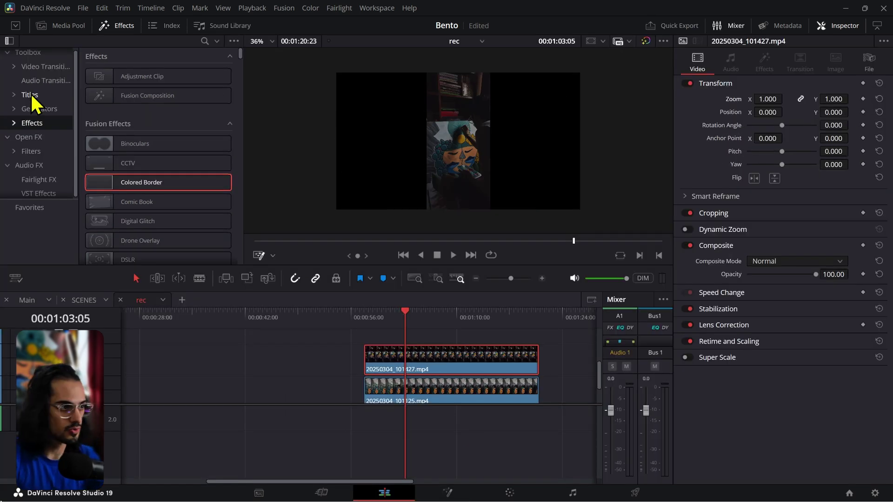
{"action": "left_click", "coordinate": [205, 41]}
{"action": "type", "text": "bw"}
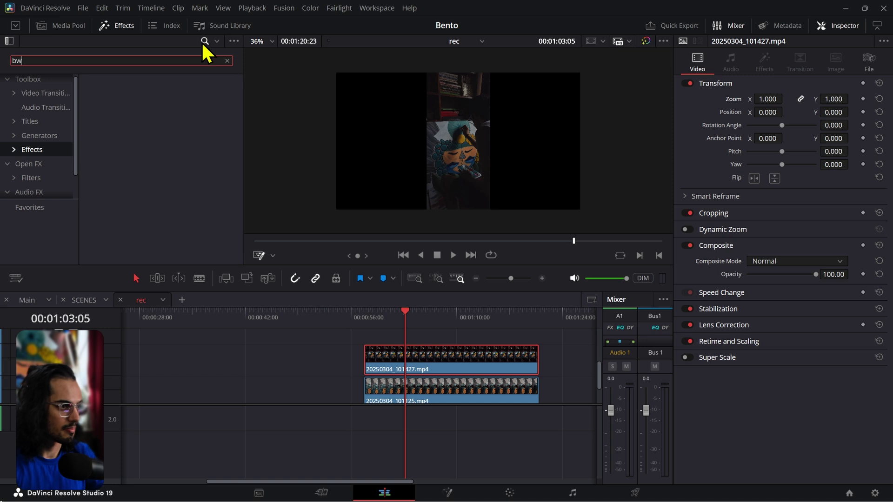
{"action": "key", "text": "BackSpace"}
{"action": "key", "text": "BackSpace"}
{"action": "type", "text": "bett"}
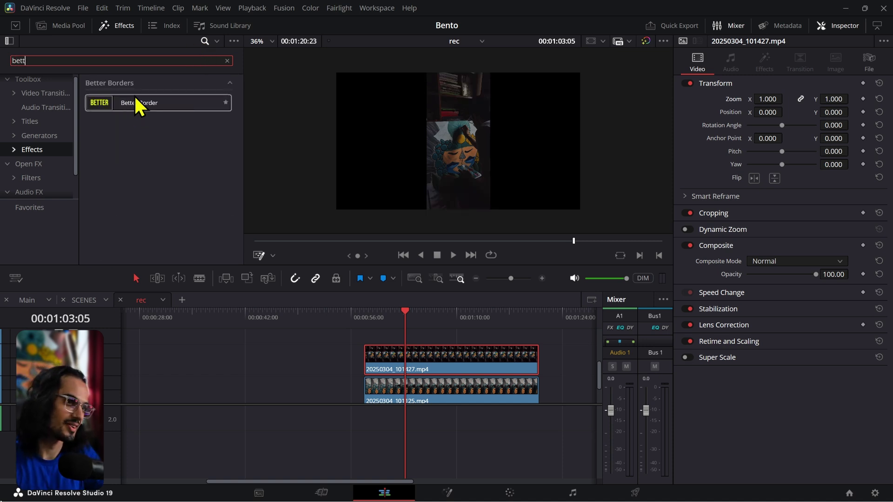
{"action": "left_click_drag", "start_coordinate": [127, 104], "coordinate": [431, 351]}
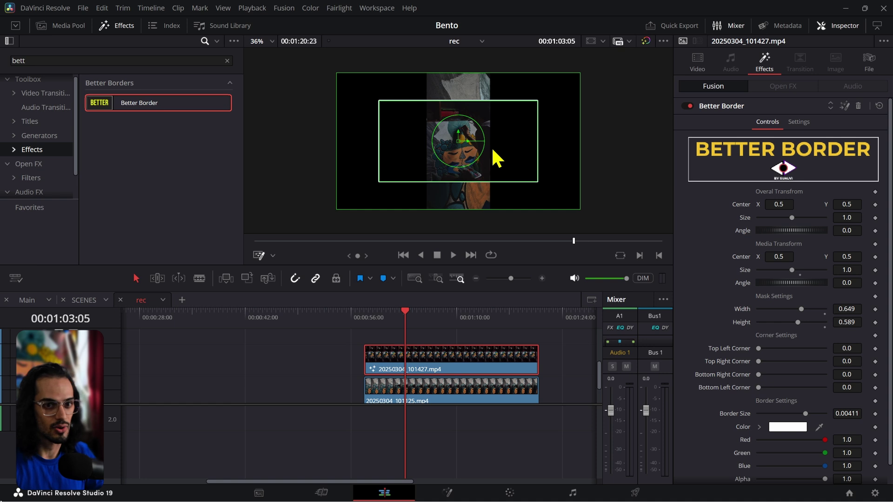
Enlarge the media inside the Better Border mask on 20250304_101427.mp4 to a Media Transform Size of 2.965.
{"action": "scroll", "coordinate": [786, 275], "scroll_direction": "down", "scroll_amount": 2}
{"action": "mouse_move", "coordinate": [838, 251]}
{"action": "left_mouse_down"}
{"action": "mouse_move", "coordinate": [888, 251]}
{"action": "mouse_move", "coordinate": [844, 257]}
{"action": "left_mouse_up"}
{"action": "left_click", "coordinate": [696, 60]}
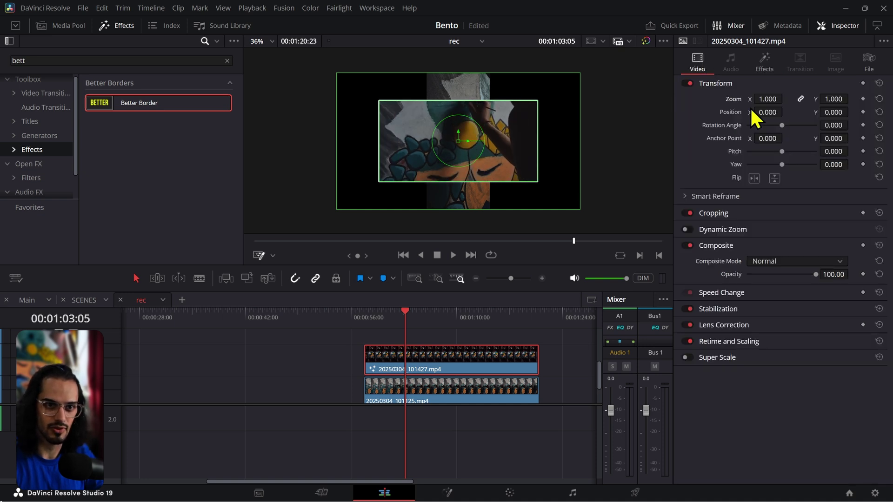
{"action": "left_click", "coordinate": [764, 61]}
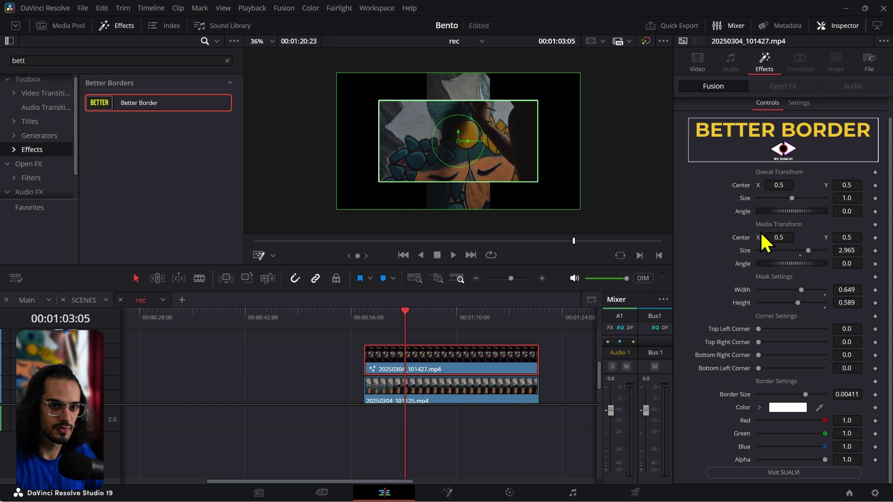
Try rotating the whole bordered clip to an overall Angle of 1.1 and scaling it to 0.882.
{"action": "left_click_drag", "start_coordinate": [852, 213], "coordinate": [369, 249]}
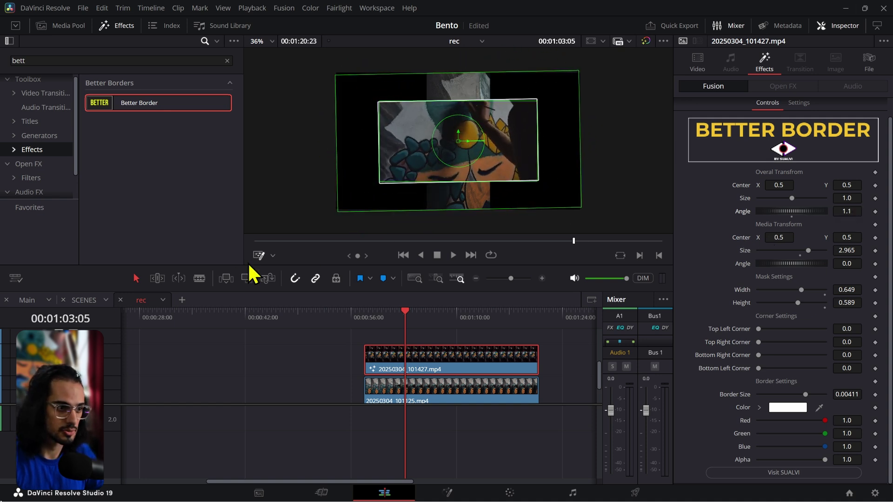
{"action": "mouse_move", "coordinate": [856, 198]}
{"action": "left_mouse_down"}
{"action": "mouse_move", "coordinate": [874, 198]}
{"action": "mouse_move", "coordinate": [852, 198]}
{"action": "left_mouse_up"}
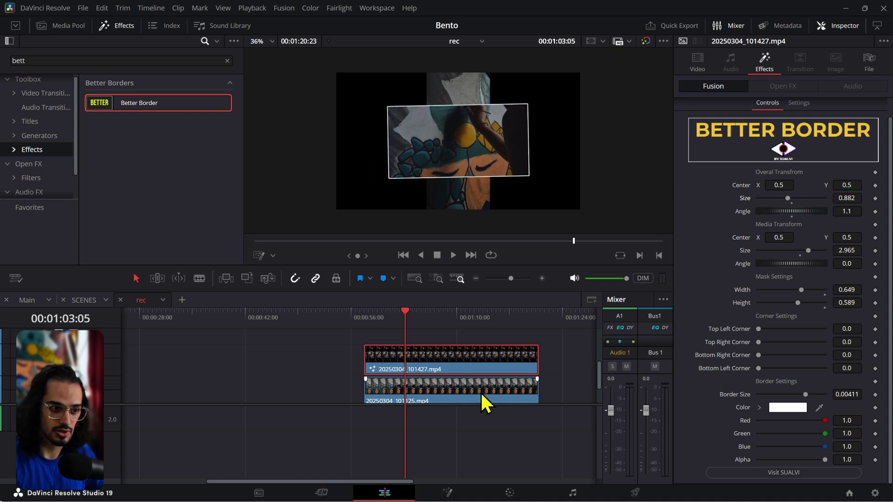
Disable the 20250304_101125.mp4 and 20250304_100817.mp4 clips, and bring up the effect controls of 20250304_101427.mp4.
{"action": "left_click", "coordinate": [491, 389]}
{"action": "scroll", "coordinate": [493, 383], "scroll_direction": "down", "scroll_amount": 2}
{"action": "left_click_drag", "start_coordinate": [553, 351], "coordinate": [509, 398]}
{"action": "key", "text": "d"}
{"action": "left_click", "coordinate": [474, 336]}
{"action": "left_click", "coordinate": [764, 62]}
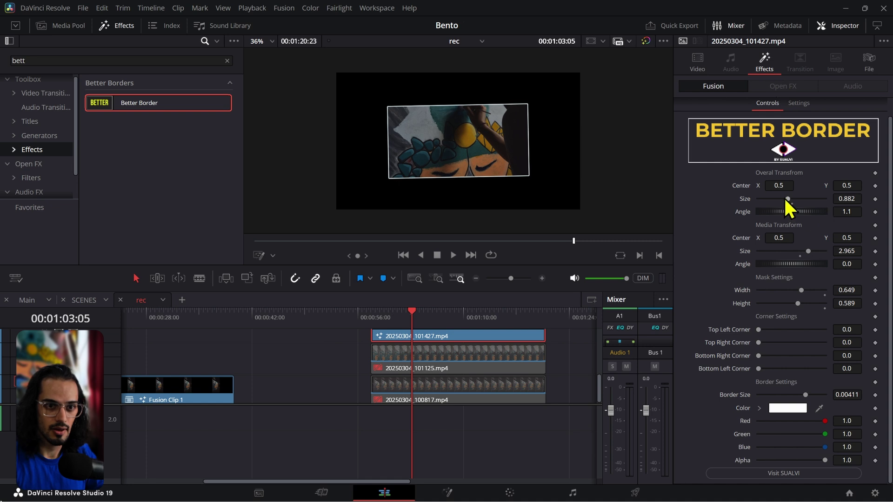
Reset the overall Angle to 0.0, and set the overall Center X to 0.355 and Size to 0.756.
{"action": "double_click", "coordinate": [745, 214]}
{"action": "left_click_drag", "start_coordinate": [781, 186], "coordinate": [744, 186]}
{"action": "left_click_drag", "start_coordinate": [845, 198], "coordinate": [786, 198]}
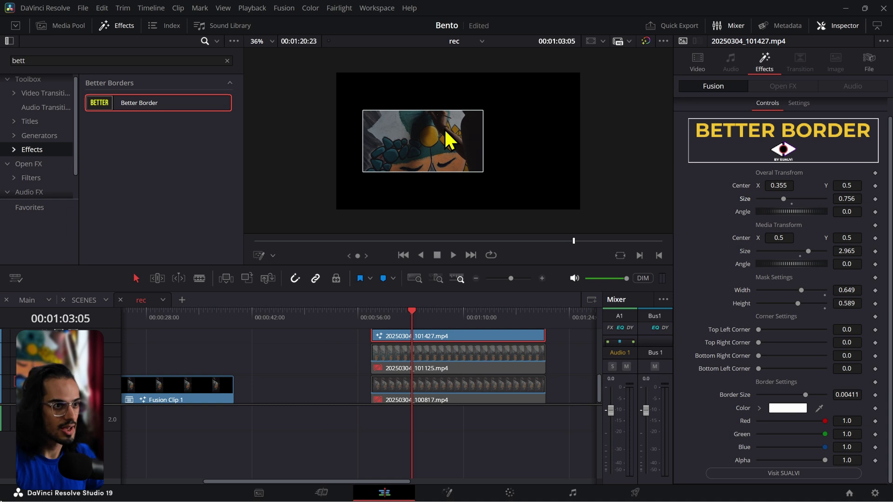
{"action": "scroll", "coordinate": [448, 125], "scroll_direction": "up", "scroll_amount": 1}
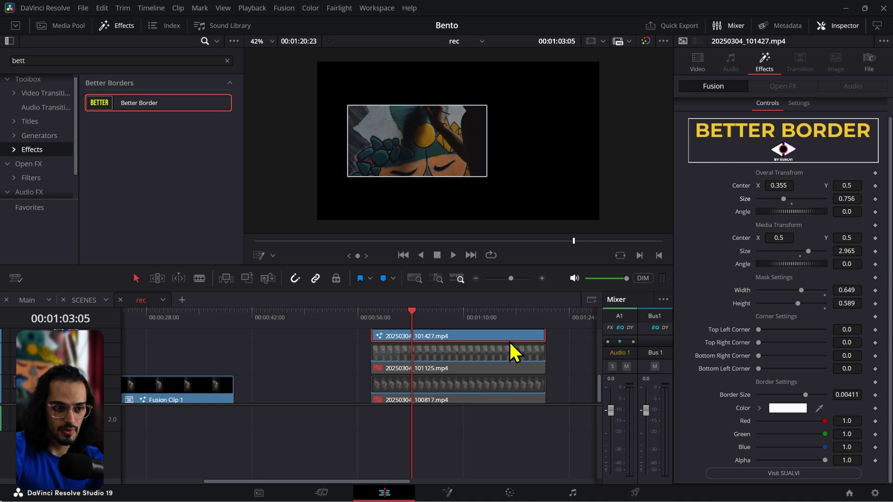
Set the Top Right Corner and Bottom Right Corner rounding of 20250304_101427.mp4 to 0.712.
{"action": "left_click_drag", "start_coordinate": [834, 325], "coordinate": [855, 342]}
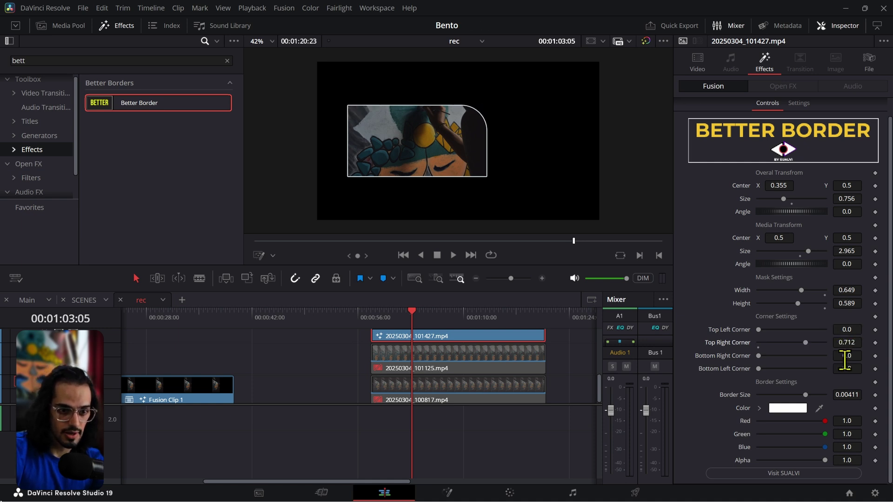
{"action": "key", "text": "Tab"}
{"action": "key", "text": "Return"}
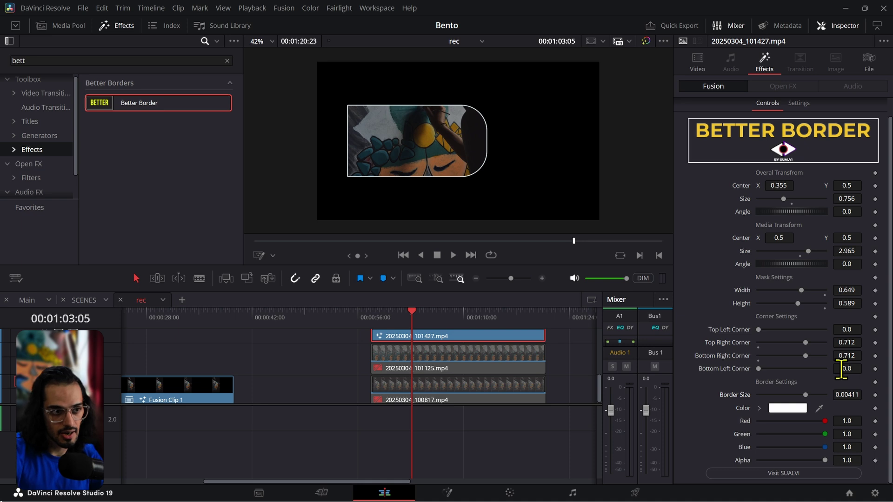
Copy 20250304_101427.mp4, re-enable the two lower clips, and paste only its Fusion Effects attribute onto both.
{"action": "left_click", "coordinate": [536, 333]}
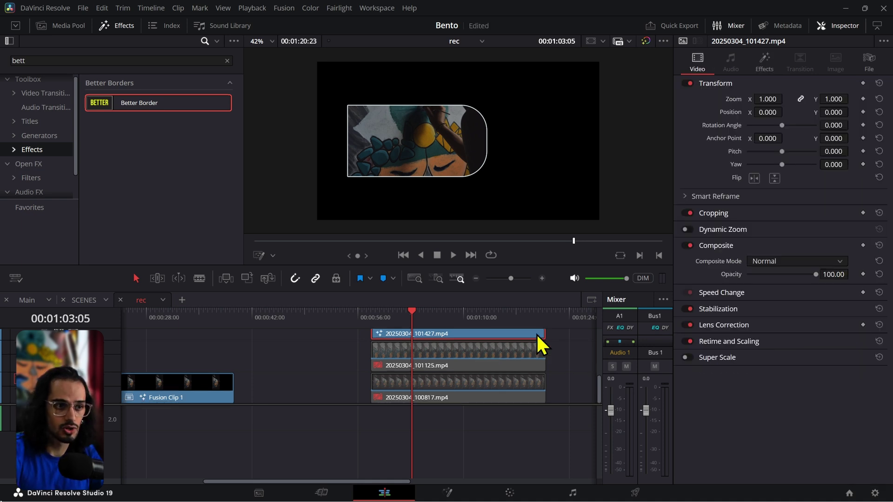
{"action": "left_click", "coordinate": [764, 63]}
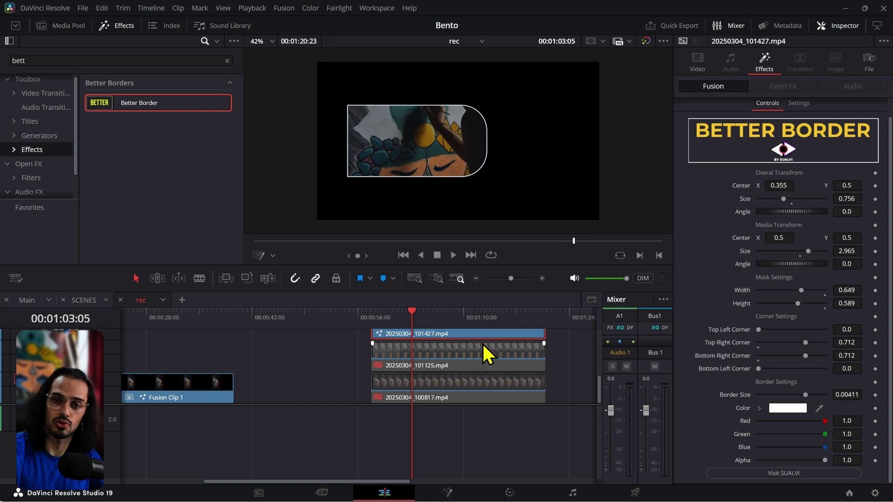
{"action": "left_click_drag", "start_coordinate": [557, 353], "coordinate": [518, 389]}
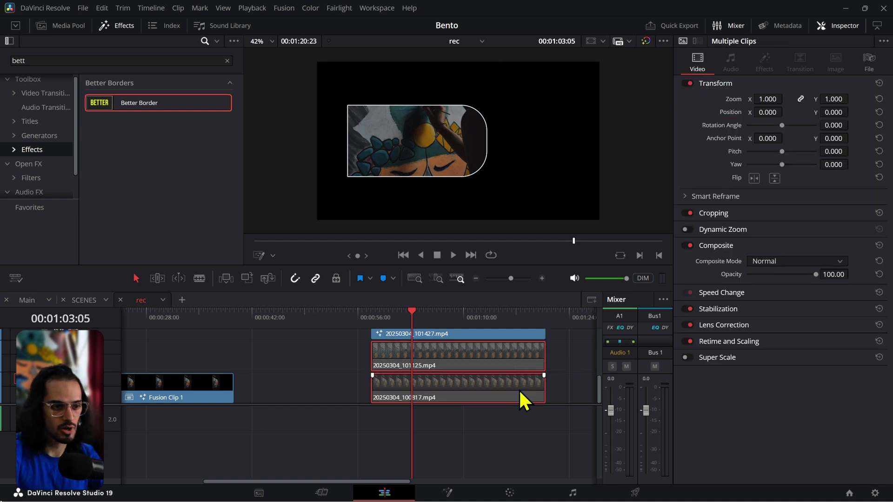
{"action": "key", "text": "alt+v"}
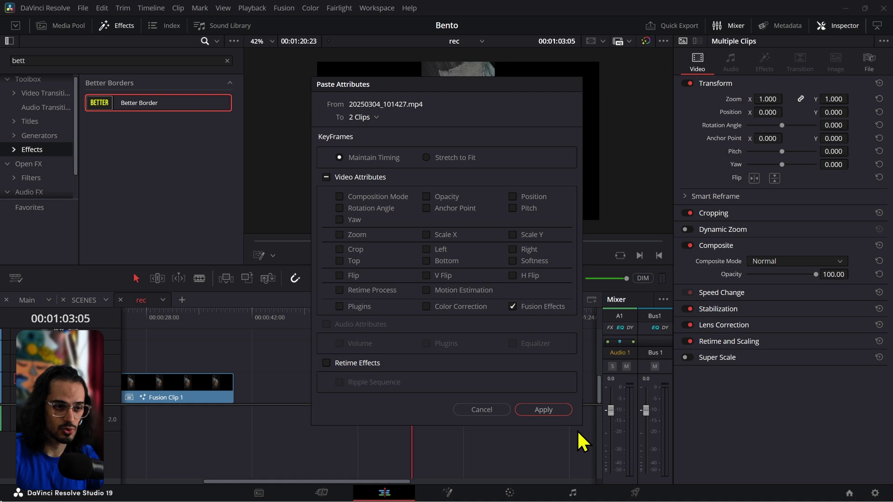
{"action": "left_click", "coordinate": [540, 410]}
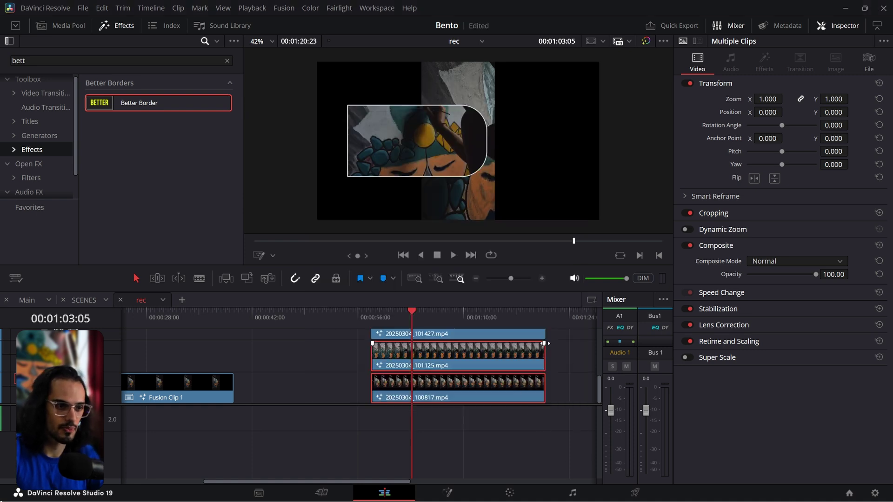
Set the overall transform of 20250304_101125.mp4 to Center X 0.733, Center Y 0.612 and Size 0.376.
{"action": "left_click", "coordinate": [765, 66]}
{"action": "left_click_drag", "start_coordinate": [778, 185], "coordinate": [867, 186]}
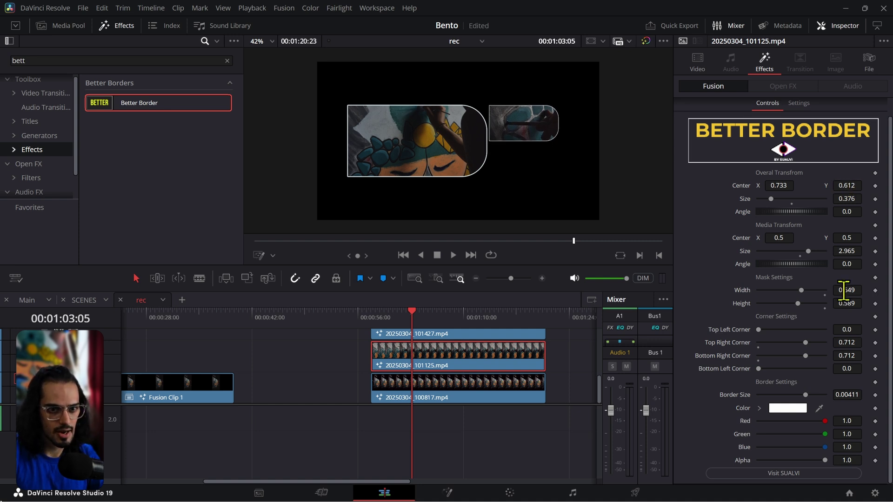
Set both left corners of 20250304_101125.mp4 to 0.712 and both right corners to 0.
{"action": "double_click", "coordinate": [845, 342]}
{"action": "key", "text": "ctrl+c"}
{"action": "double_click", "coordinate": [852, 331]}
{"action": "key", "text": "ctrl+v"}
{"action": "left_click", "coordinate": [855, 357]}
{"action": "double_click", "coordinate": [853, 371]}
{"action": "double_click", "coordinate": [855, 343]}
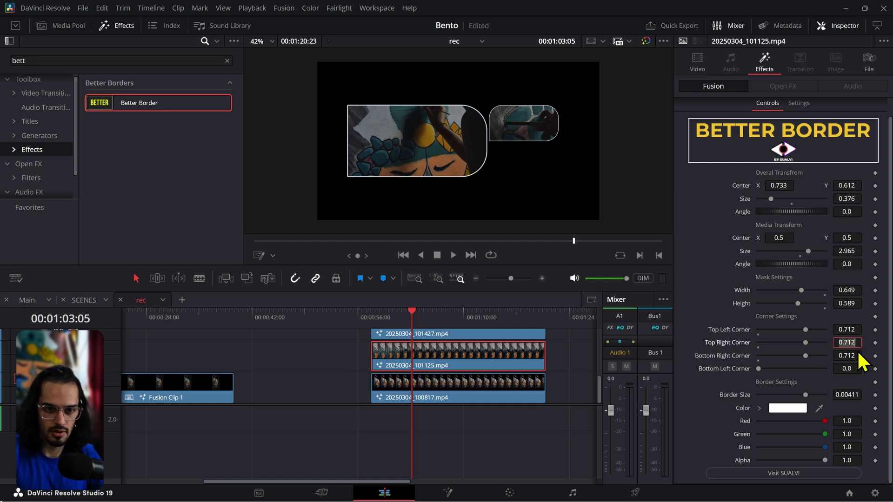
{"action": "type", "text": "0"}
{"action": "double_click", "coordinate": [848, 357]}
{"action": "type", "text": "0"}
{"action": "double_click", "coordinate": [847, 368]}
{"action": "key", "text": "ctrl+v"}
{"action": "key", "text": "Return"}
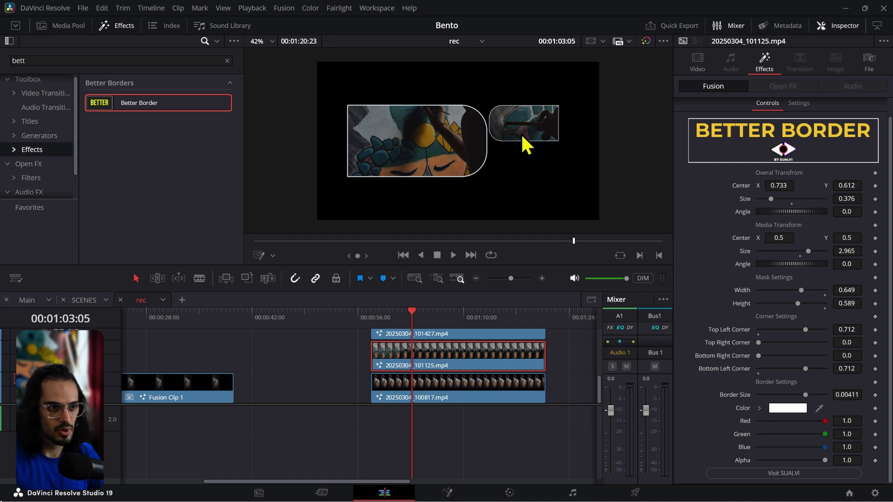
Paste the Fusion Effects of 20250304_101125.mp4 onto 20250304_100817.mp4 and set its overall Center Y to 0.371.
{"action": "left_click", "coordinate": [446, 389]}
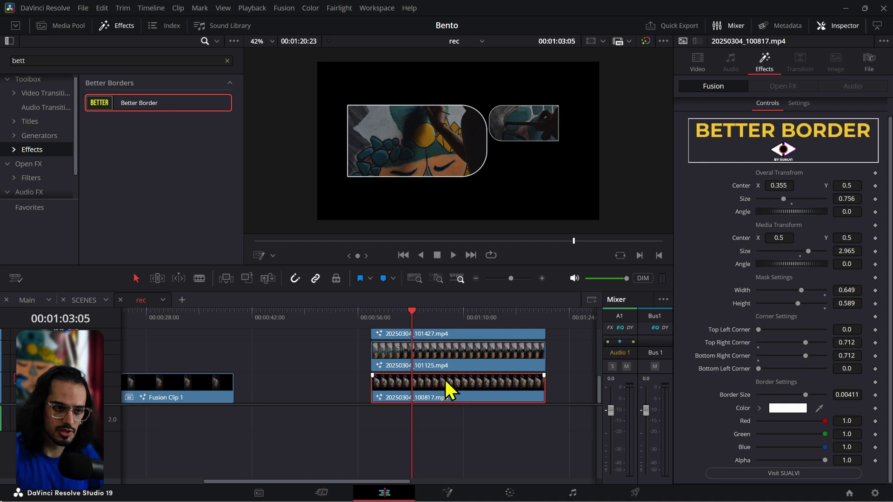
{"action": "key", "text": "alt+v"}
{"action": "left_click", "coordinate": [539, 409]}
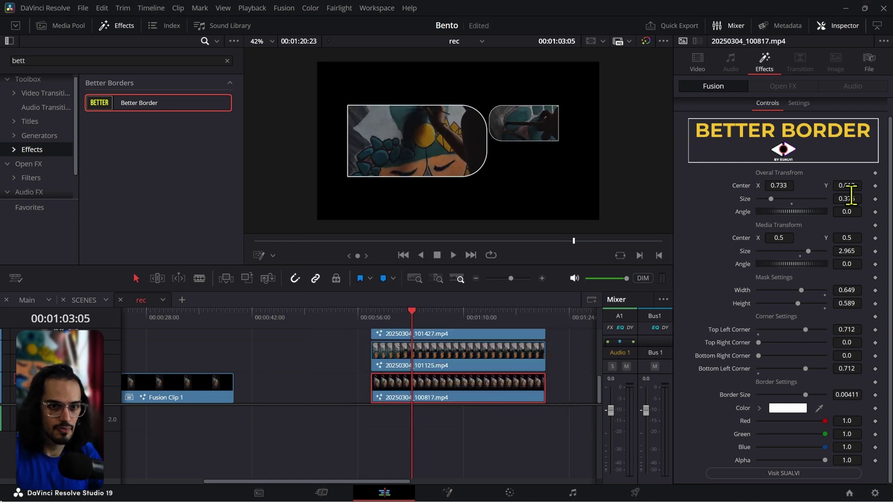
{"action": "left_click_drag", "start_coordinate": [850, 188], "coordinate": [807, 188]}
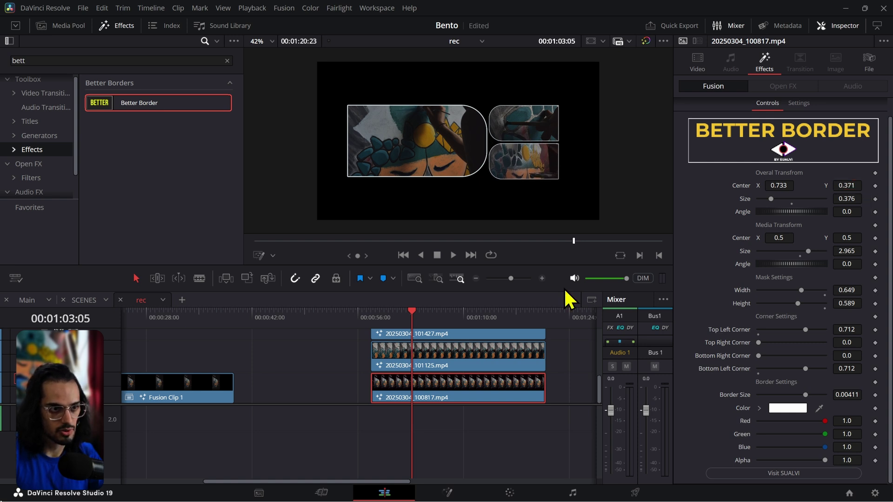
Nudge the overall Center Y of 20250304_101125.mp4 and 20250304_100817.mp4 slightly upward to align them with the large clip.
{"action": "left_click_drag", "start_coordinate": [507, 126], "coordinate": [481, 126]}
{"action": "left_click", "coordinate": [567, 336]}
{"action": "scroll", "coordinate": [438, 146], "scroll_direction": "up", "scroll_amount": 2}
{"action": "scroll", "coordinate": [437, 144], "scroll_direction": "up", "scroll_amount": 2}
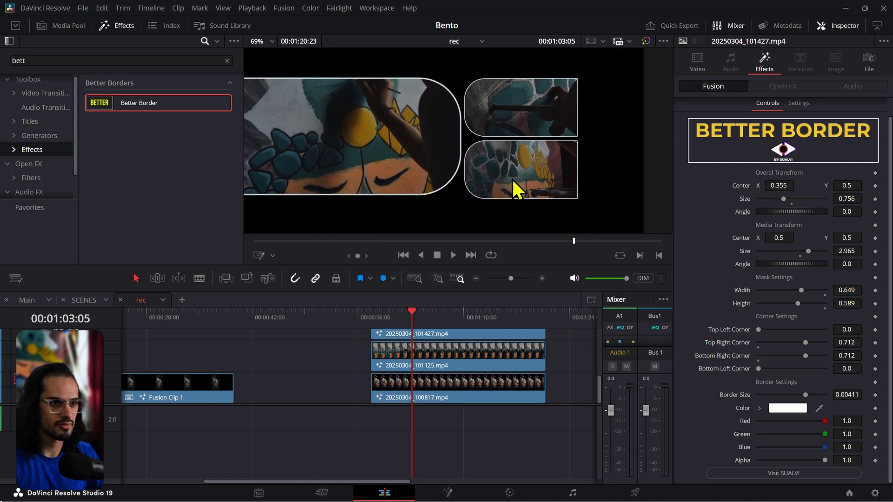
{"action": "left_click", "coordinate": [472, 362]}
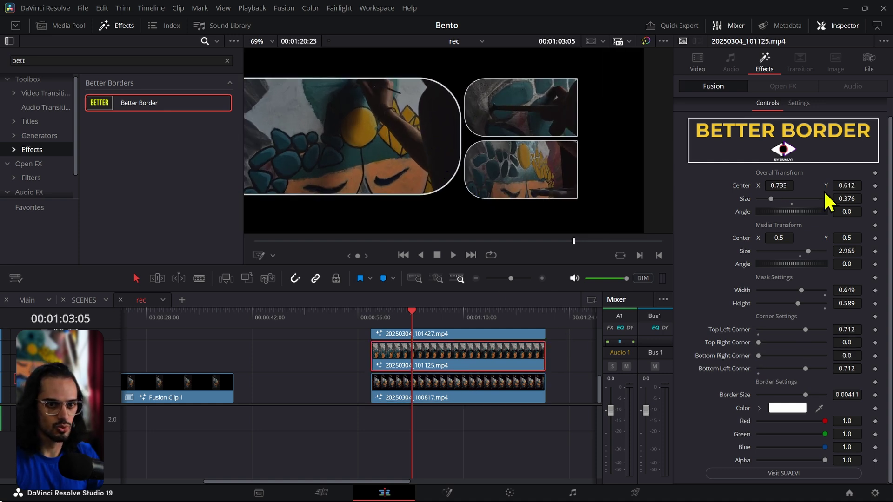
{"action": "left_click_drag", "start_coordinate": [843, 186], "coordinate": [852, 190]}
{"action": "left_click", "coordinate": [488, 394]}
{"action": "left_click", "coordinate": [559, 347]}
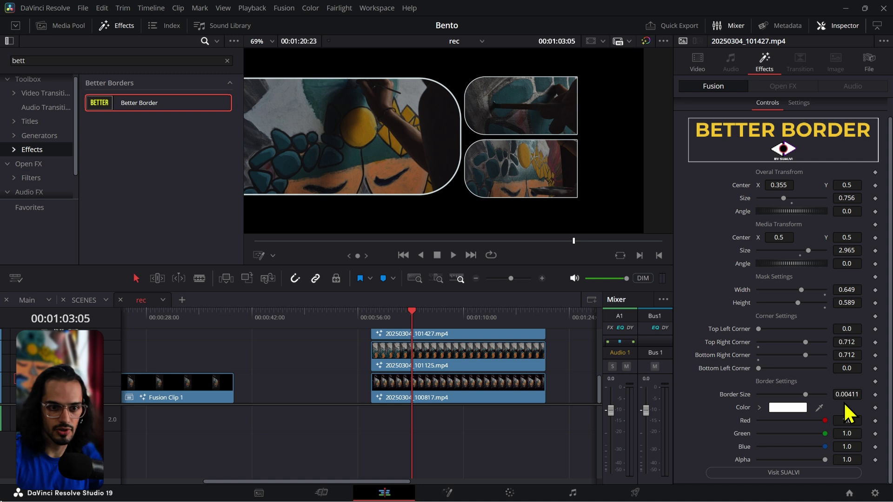
Thicken the outline of 20250304_101427.mp4 by setting its Border Size to 0.00835.
{"action": "left_click_drag", "start_coordinate": [847, 395], "coordinate": [853, 394]}
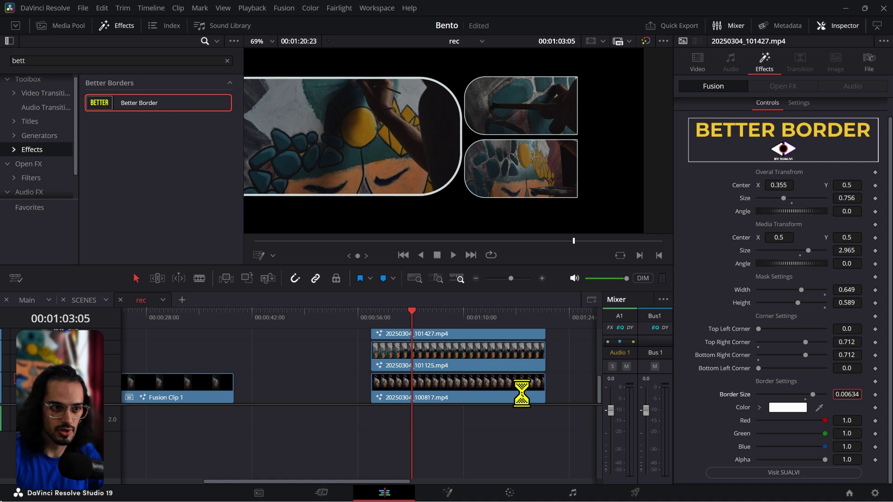
{"action": "left_click", "coordinate": [494, 334]}
{"action": "mouse_move", "coordinate": [847, 395]}
{"action": "left_mouse_down"}
{"action": "mouse_move", "coordinate": [856, 395]}
{"action": "mouse_move", "coordinate": [847, 394]}
{"action": "left_mouse_up"}
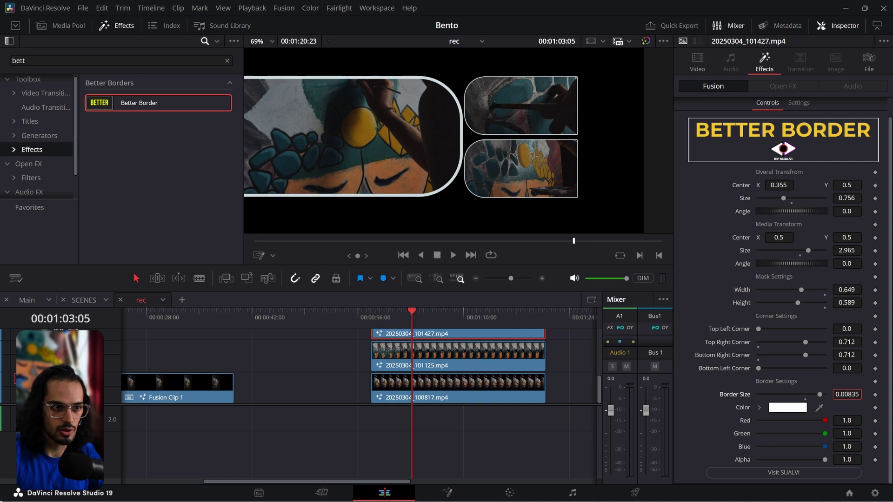
{"action": "left_click", "coordinate": [548, 366]}
{"action": "scroll", "coordinate": [448, 149], "scroll_direction": "down", "scroll_amount": 3}
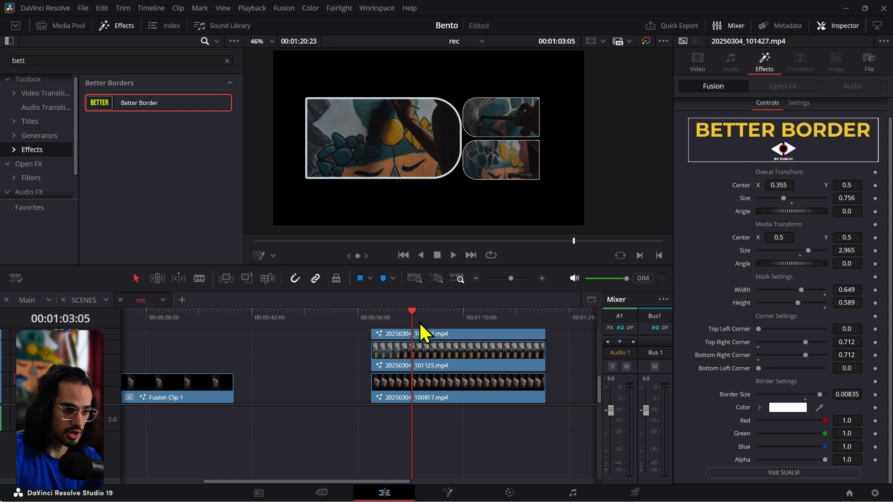
Open the Better Border effect of 20250304_101427.mp4 in the Fusion page.
{"action": "left_click", "coordinate": [432, 338]}
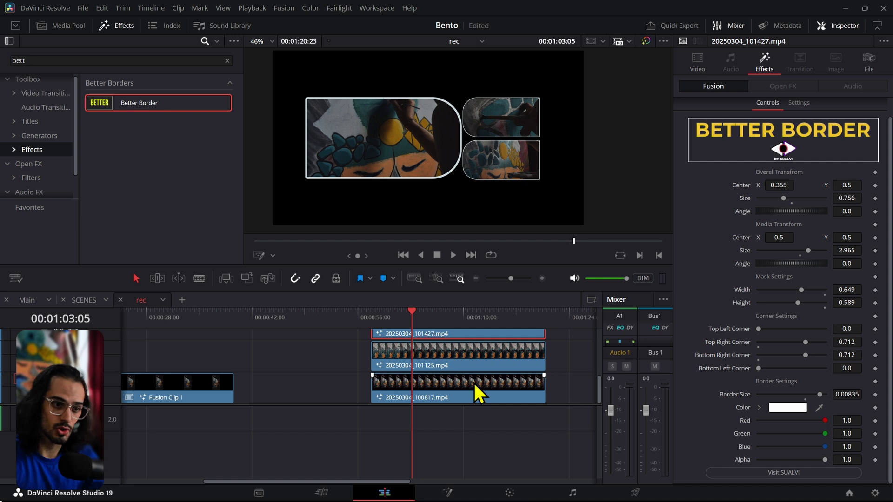
{"action": "scroll", "coordinate": [476, 388], "scroll_direction": "left", "scroll_amount": 4}
{"action": "scroll", "coordinate": [475, 384], "scroll_direction": "right", "scroll_amount": 5}
{"action": "scroll", "coordinate": [313, 370], "scroll_direction": "up", "scroll_amount": 1}
{"action": "scroll", "coordinate": [278, 352], "scroll_direction": "right", "scroll_amount": 5}
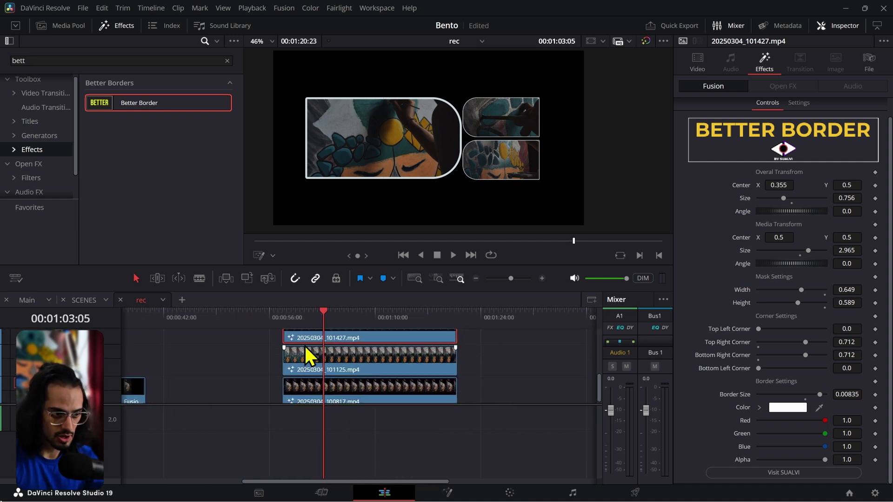
{"action": "scroll", "coordinate": [833, 179], "scroll_direction": "up", "scroll_amount": 2}
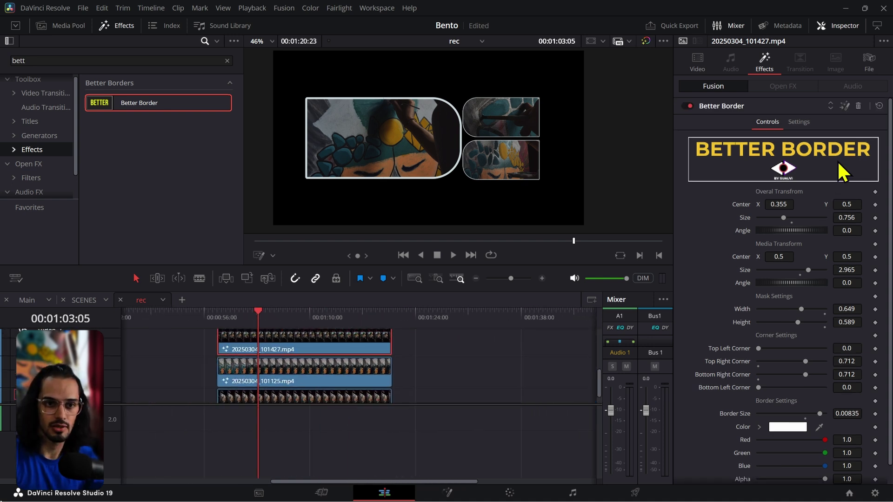
{"action": "left_click", "coordinate": [846, 105]}
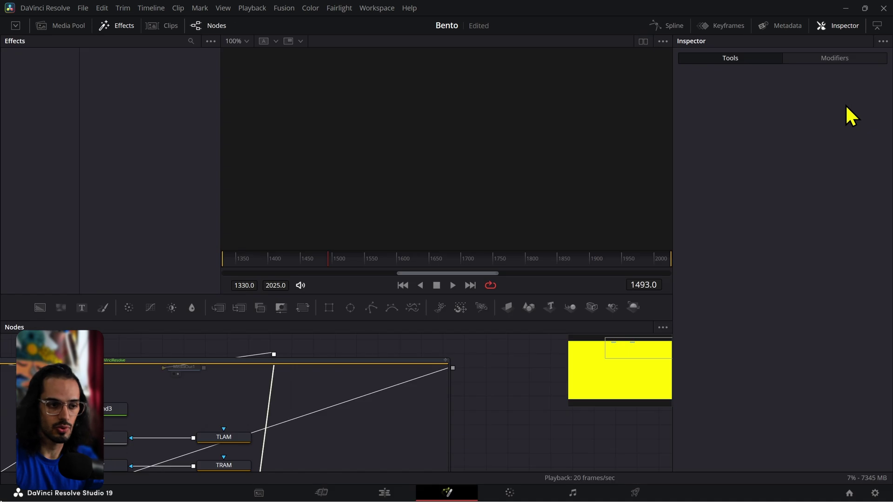
Enlarge the node area and examine the Better Border group's overall structure, including its four corner groups and final merges.
{"action": "scroll", "coordinate": [362, 389], "scroll_direction": "down", "scroll_amount": 3}
{"action": "scroll", "coordinate": [350, 362], "scroll_direction": "up", "scroll_amount": 1}
{"action": "left_click_drag", "start_coordinate": [321, 413], "coordinate": [460, 397]}
{"action": "left_click_drag", "start_coordinate": [443, 250], "coordinate": [449, 133]}
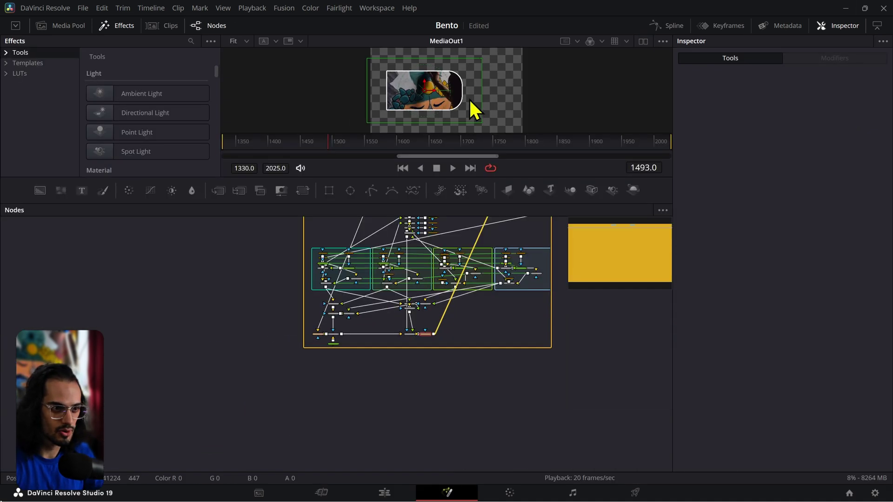
{"action": "left_click_drag", "start_coordinate": [576, 104], "coordinate": [676, 113]}
{"action": "scroll", "coordinate": [465, 279], "scroll_direction": "up", "scroll_amount": 5}
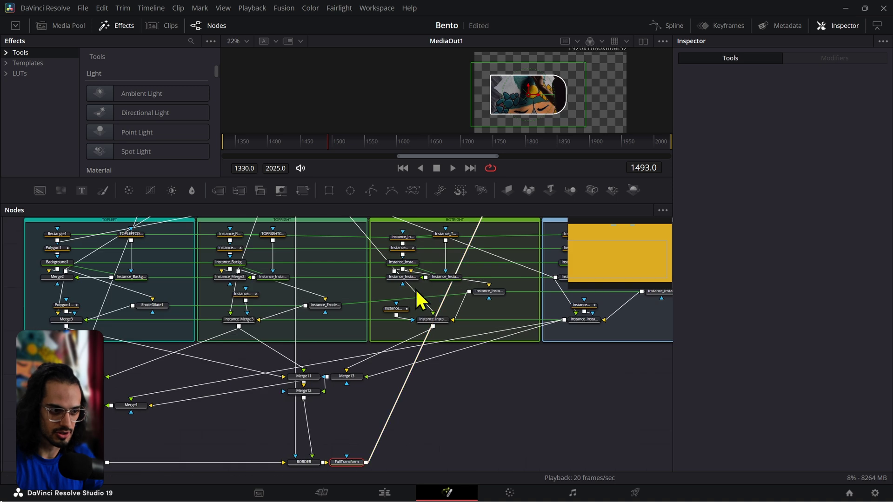
{"action": "left_click_drag", "start_coordinate": [446, 346], "coordinate": [376, 332]}
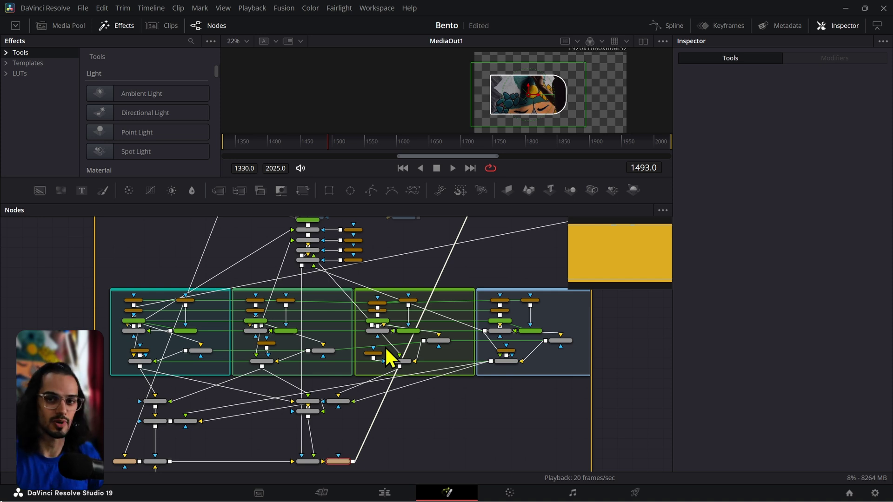
Select the TOPLEFT group inside Better Border and enlarge the viewer area above the node graph.
{"action": "scroll", "coordinate": [118, 305], "scroll_direction": "up", "scroll_amount": 5}
{"action": "left_click_drag", "start_coordinate": [183, 271], "coordinate": [198, 269]}
{"action": "scroll", "coordinate": [207, 277], "scroll_direction": "down", "scroll_amount": 2}
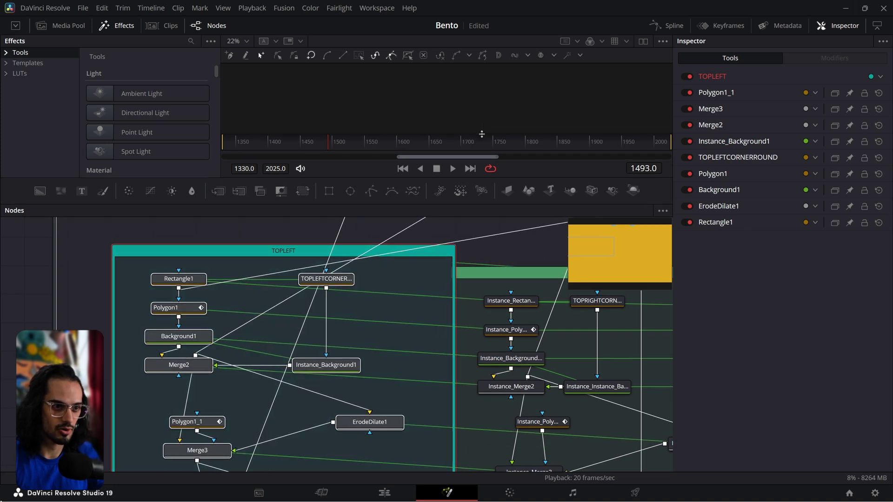
{"action": "left_click_drag", "start_coordinate": [482, 132], "coordinate": [481, 244]}
{"action": "left_click", "coordinate": [262, 334]}
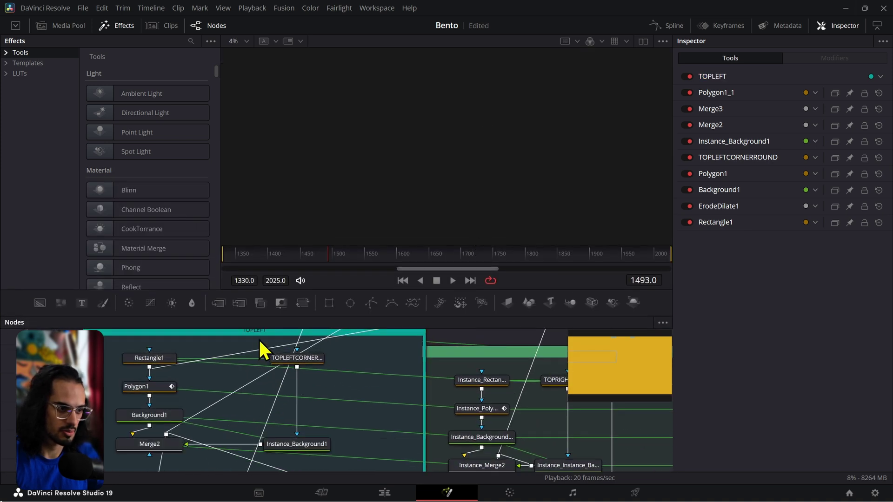
Show the TOPLEFT group's Merge3 output in the viewer and move the playhead to frame 1397.
{"action": "scroll", "coordinate": [225, 406], "scroll_direction": "down", "scroll_amount": 5}
{"action": "left_click", "coordinate": [173, 377]}
{"action": "key", "text": "1"}
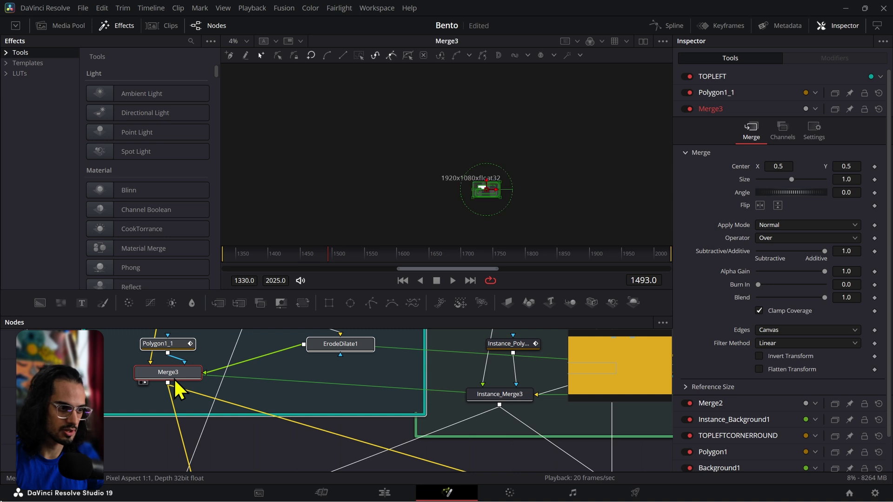
{"action": "scroll", "coordinate": [488, 209], "scroll_direction": "up", "scroll_amount": 5}
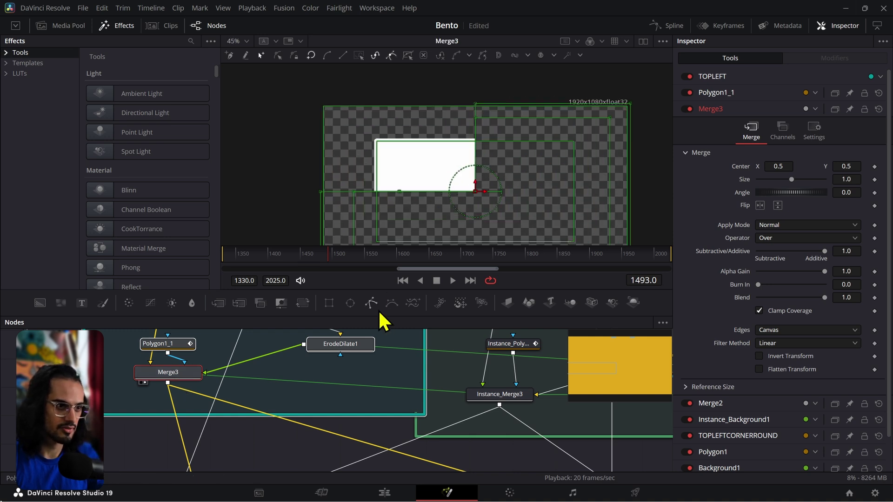
{"action": "mouse_move", "coordinate": [269, 254]}
{"action": "left_mouse_down"}
{"action": "mouse_move", "coordinate": [227, 262]}
{"action": "mouse_move", "coordinate": [266, 263]}
{"action": "left_mouse_up"}
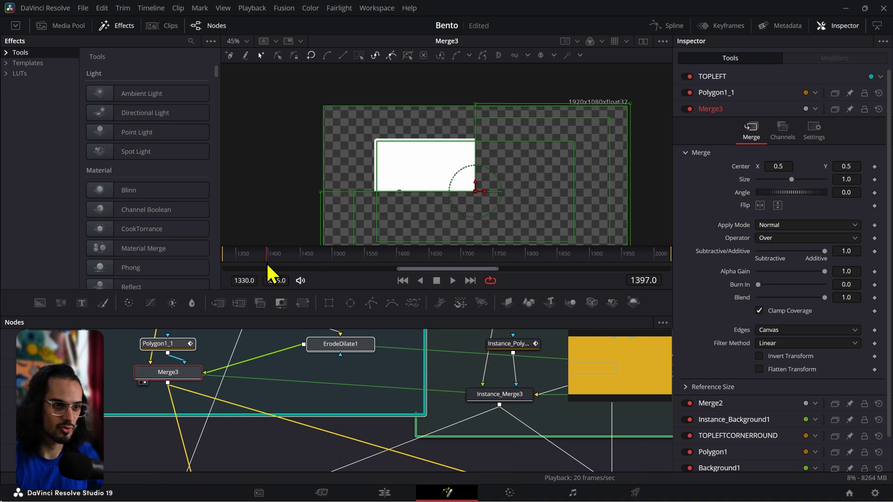
Show the TOPLEFTCORNERROUND mask in the viewer and examine the expression driving its Corner Radius.
{"action": "scroll", "coordinate": [366, 413], "scroll_direction": "up", "scroll_amount": 3}
{"action": "left_click", "coordinate": [290, 384]}
{"action": "scroll", "coordinate": [294, 382], "scroll_direction": "up", "scroll_amount": 3}
{"action": "left_click", "coordinate": [294, 386]}
{"action": "scroll", "coordinate": [308, 397], "scroll_direction": "down", "scroll_amount": 3}
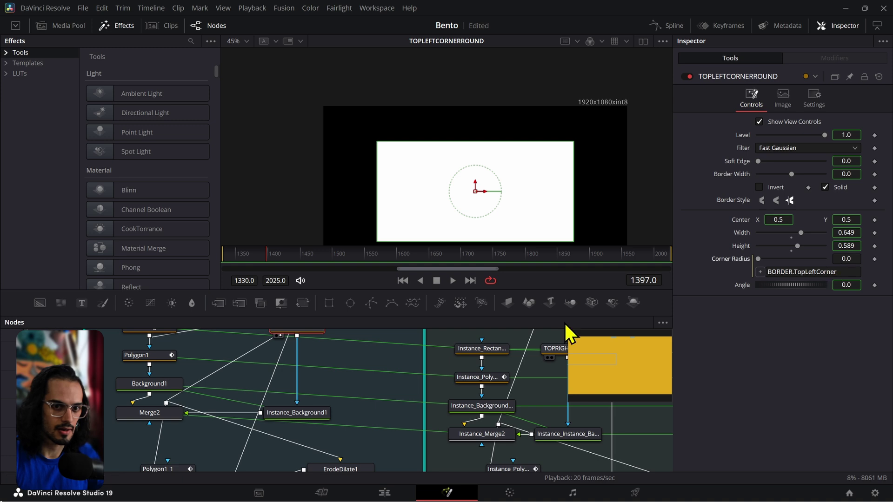
Set Top Left Corner in the Better Border group's corner settings to 0.977.
{"action": "scroll", "coordinate": [400, 395], "scroll_direction": "down", "scroll_amount": 5}
{"action": "scroll", "coordinate": [433, 391], "scroll_direction": "down", "scroll_amount": 10}
{"action": "scroll", "coordinate": [449, 392], "scroll_direction": "up", "scroll_amount": 9}
{"action": "scroll", "coordinate": [465, 409], "scroll_direction": "up", "scroll_amount": 3}
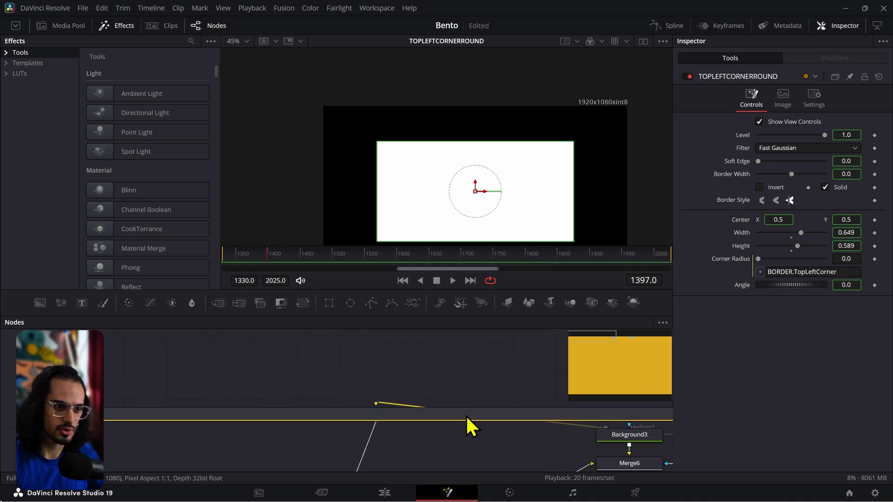
{"action": "left_click", "coordinate": [464, 415]}
{"action": "scroll", "coordinate": [474, 401], "scroll_direction": "down", "scroll_amount": 3}
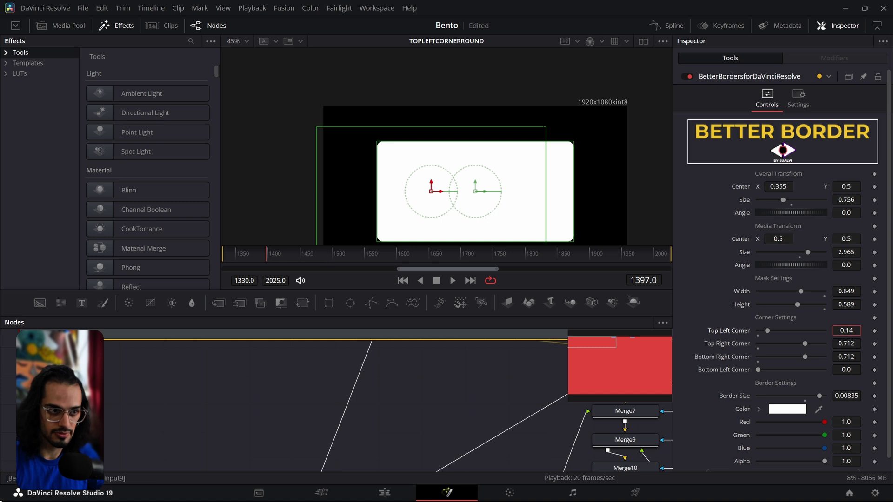
{"action": "left_click_drag", "start_coordinate": [843, 330], "coordinate": [872, 329]}
{"action": "scroll", "coordinate": [455, 193], "scroll_direction": "down", "scroll_amount": 3}
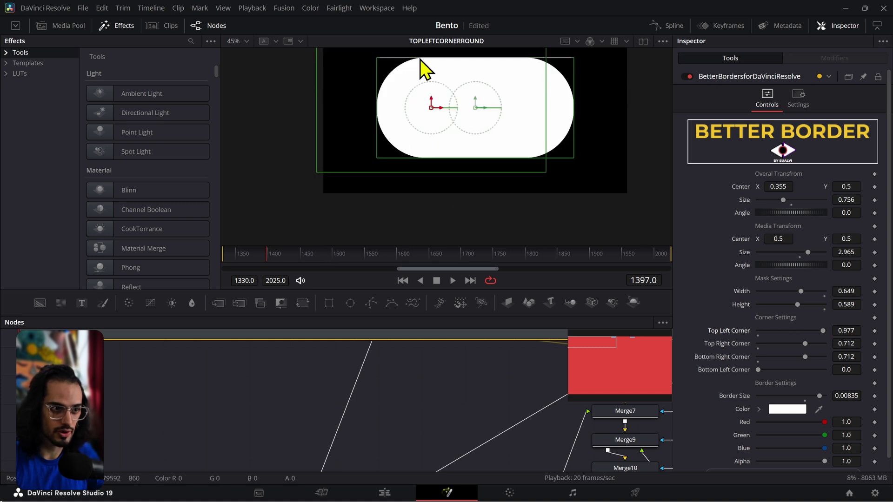
View the outputs of Instance_Background1 and Merge2 in the TOPLEFT group to compare the rounded shapes.
{"action": "scroll", "coordinate": [344, 400], "scroll_direction": "up", "scroll_amount": 3}
{"action": "scroll", "coordinate": [321, 372], "scroll_direction": "down", "scroll_amount": 1}
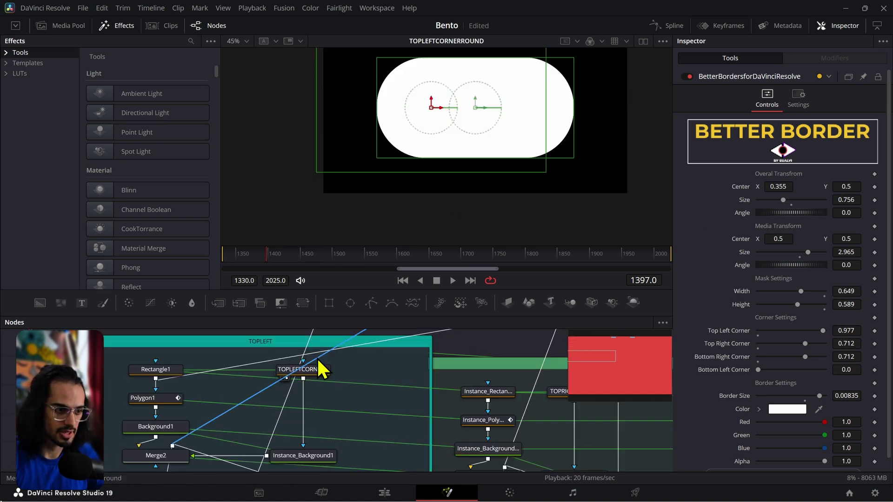
{"action": "scroll", "coordinate": [316, 395], "scroll_direction": "down", "scroll_amount": 2}
{"action": "left_click", "coordinate": [309, 395]}
{"action": "key", "text": "1"}
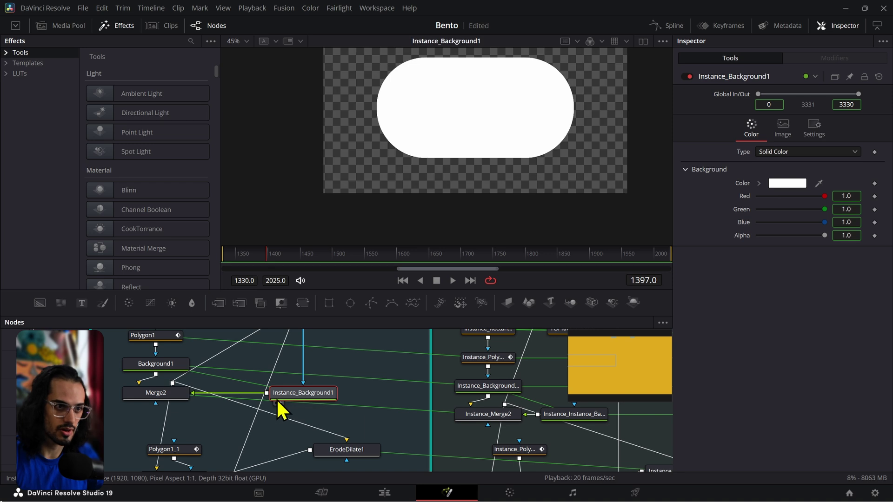
{"action": "left_click", "coordinate": [179, 396]}
{"action": "key", "text": "1"}
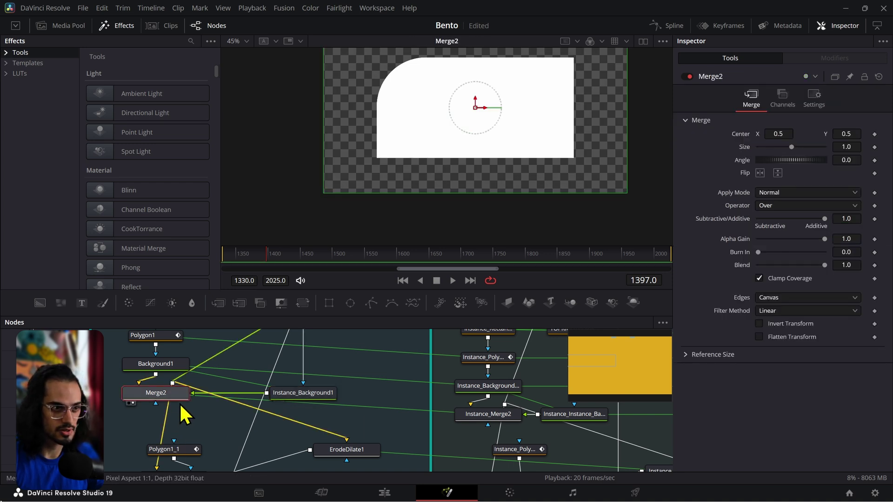
Inspect the Rectangle1 and Polygon1 masks of the TOPLEFT group, selecting all of the polygon's points in the viewer.
{"action": "scroll", "coordinate": [180, 401], "scroll_direction": "up", "scroll_amount": 1}
{"action": "left_click", "coordinate": [178, 373]}
{"action": "scroll", "coordinate": [178, 375], "scroll_direction": "up", "scroll_amount": 2}
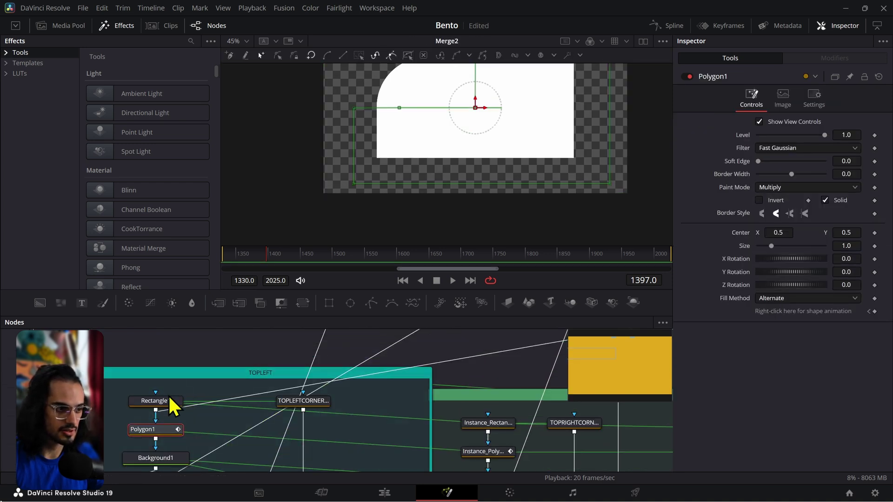
{"action": "left_click", "coordinate": [178, 399]}
{"action": "left_click", "coordinate": [161, 430]}
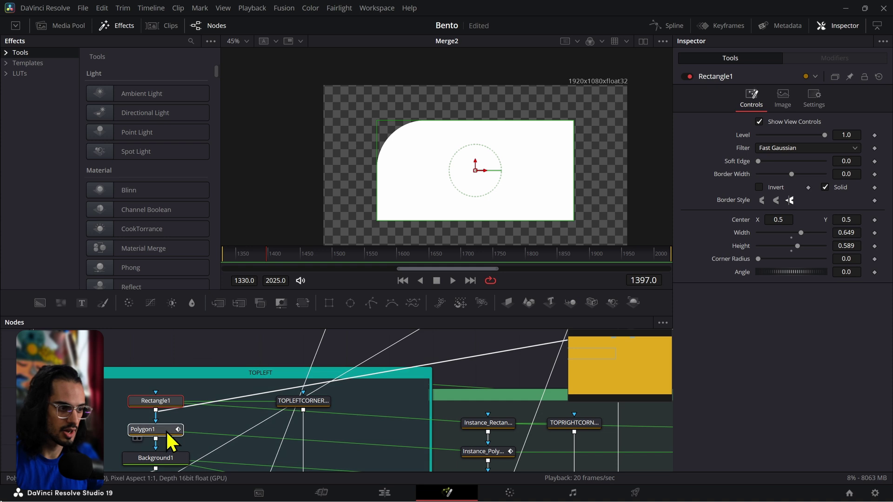
{"action": "scroll", "coordinate": [439, 173], "scroll_direction": "down", "scroll_amount": 2}
{"action": "scroll", "coordinate": [442, 173], "scroll_direction": "up", "scroll_amount": 3}
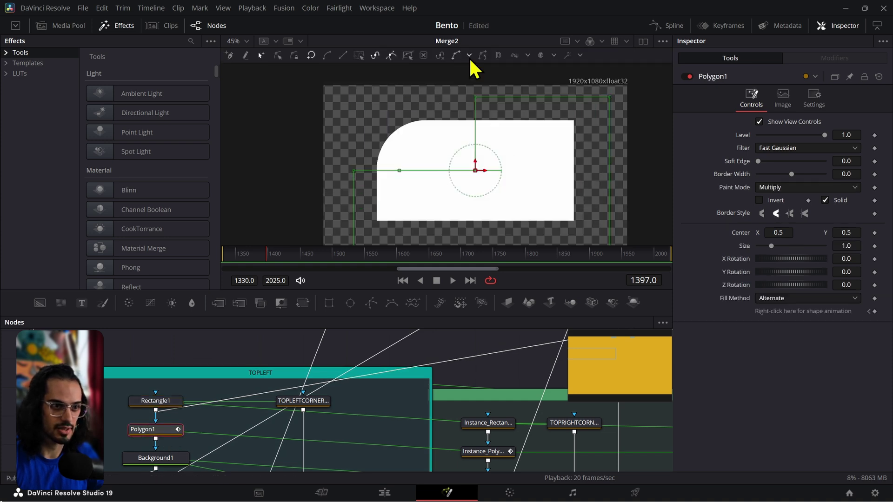
{"action": "left_click_drag", "start_coordinate": [455, 79], "coordinate": [496, 255]}
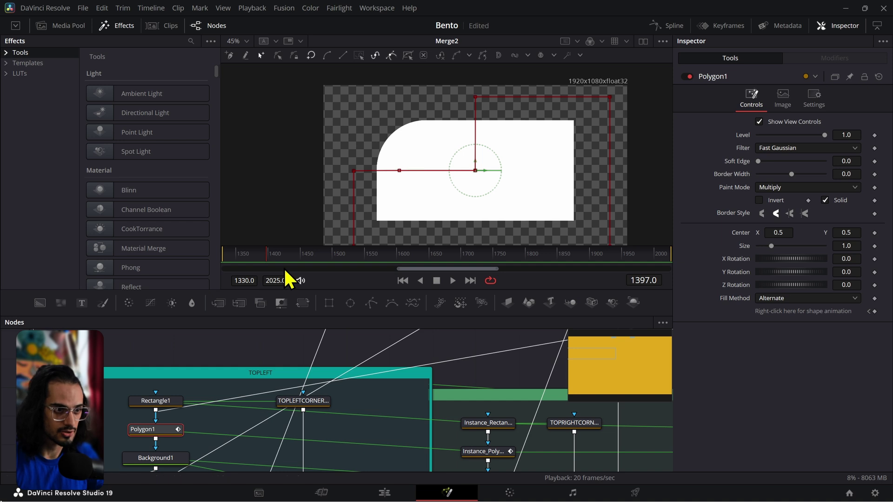
View the TOPLEFT group's Merge3 output to examine the isolated corner quarter.
{"action": "scroll", "coordinate": [219, 378], "scroll_direction": "down", "scroll_amount": 3}
{"action": "scroll", "coordinate": [207, 396], "scroll_direction": "down", "scroll_amount": 3}
{"action": "left_click", "coordinate": [190, 389]}
{"action": "key", "text": "1"}
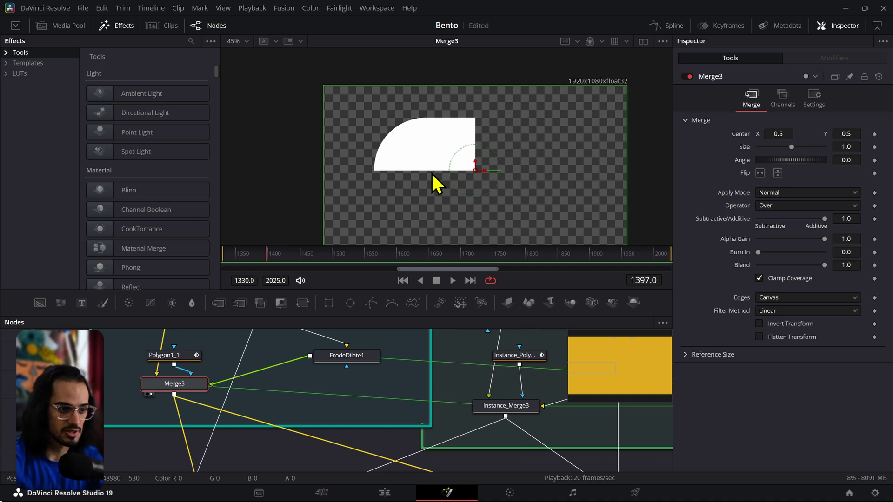
View the combined corner shape at Merge8 and the masked footage at Merge4.
{"action": "scroll", "coordinate": [425, 378], "scroll_direction": "down", "scroll_amount": 10}
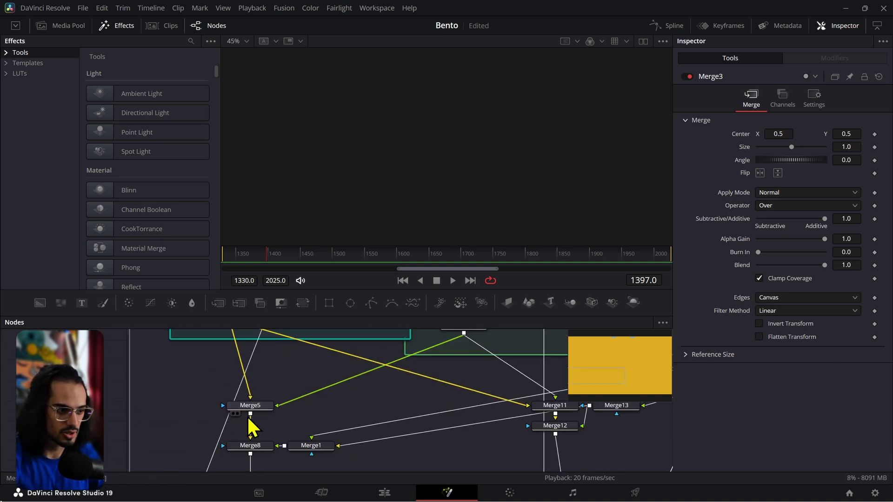
{"action": "left_click", "coordinate": [258, 445]}
{"action": "key", "text": "1"}
{"action": "scroll", "coordinate": [286, 418], "scroll_direction": "up", "scroll_amount": 5}
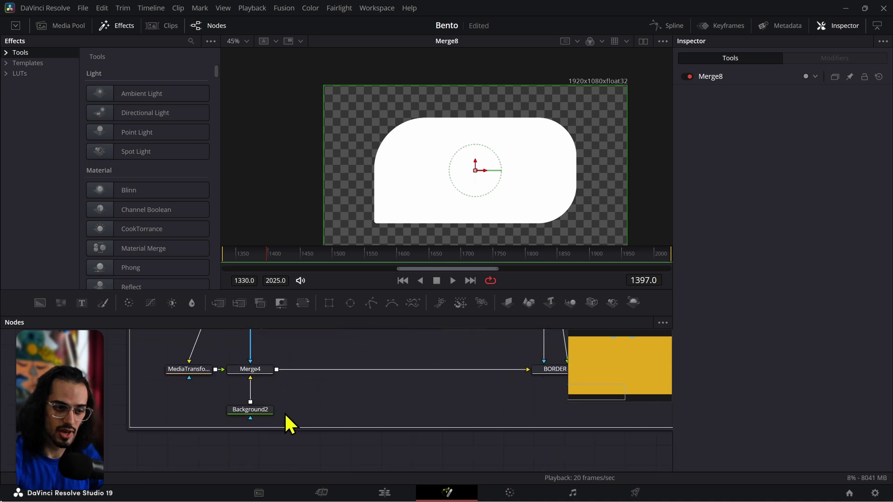
{"action": "left_click", "coordinate": [268, 371]}
{"action": "key", "text": "1"}
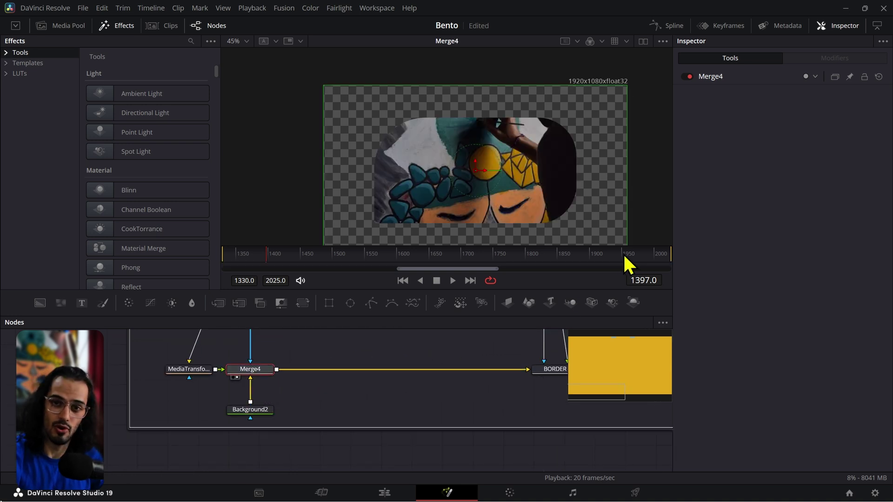
Trace the outline branch in the viewer through Merge11, Merge12 and the BORDER node.
{"action": "scroll", "coordinate": [339, 392], "scroll_direction": "down", "scroll_amount": 10}
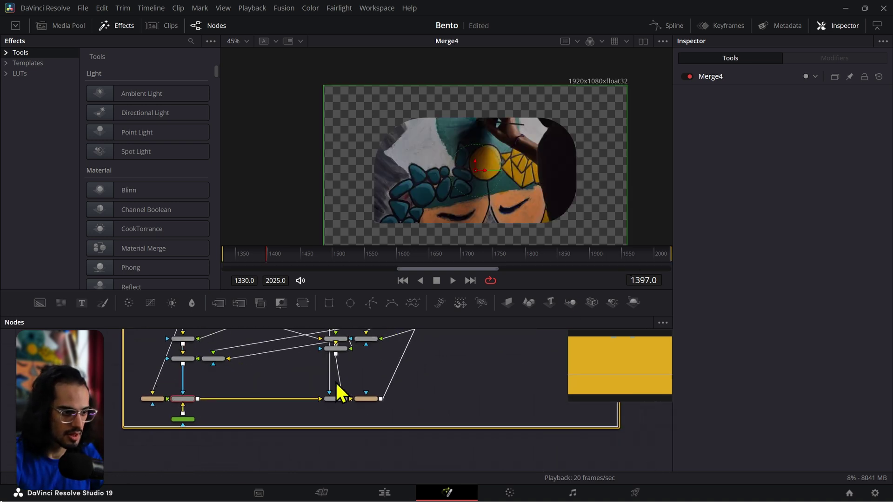
{"action": "scroll", "coordinate": [336, 413], "scroll_direction": "down", "scroll_amount": 10}
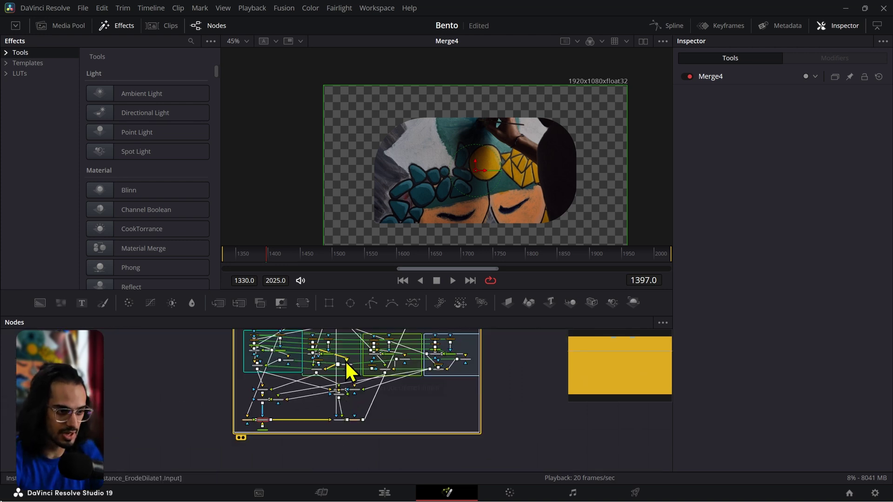
{"action": "scroll", "coordinate": [309, 362], "scroll_direction": "up", "scroll_amount": 8}
{"action": "scroll", "coordinate": [308, 354], "scroll_direction": "up", "scroll_amount": 3}
{"action": "left_click", "coordinate": [312, 423]}
{"action": "key", "text": "2"}
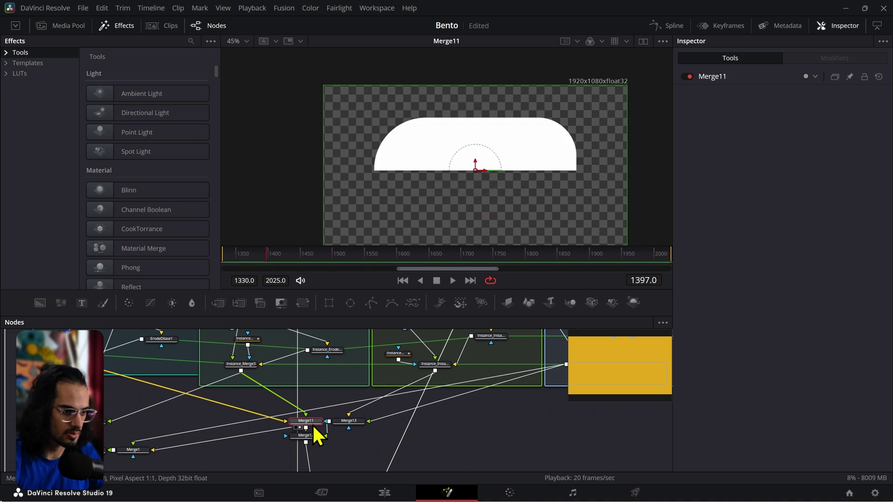
{"action": "left_click", "coordinate": [318, 437]}
{"action": "key", "text": "1"}
{"action": "scroll", "coordinate": [336, 419], "scroll_direction": "down", "scroll_amount": 3}
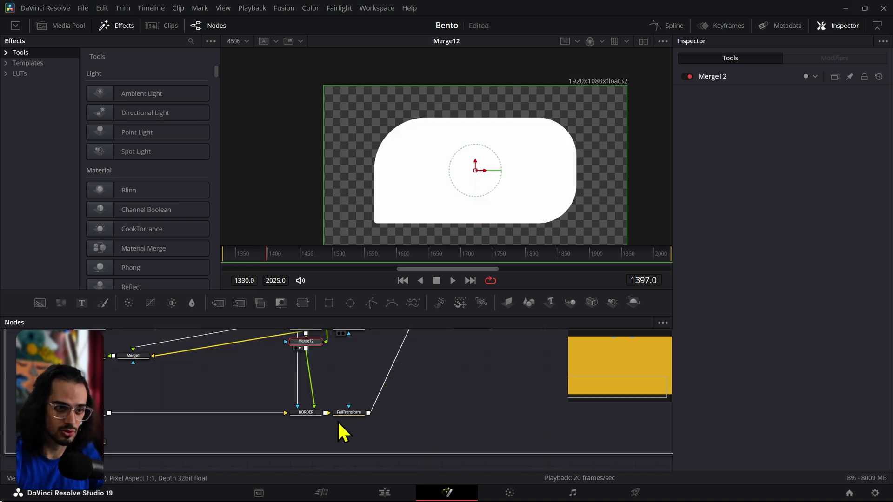
{"action": "left_click", "coordinate": [314, 419]}
{"action": "key", "text": "1"}
{"action": "scroll", "coordinate": [311, 416], "scroll_direction": "up", "scroll_amount": 2}
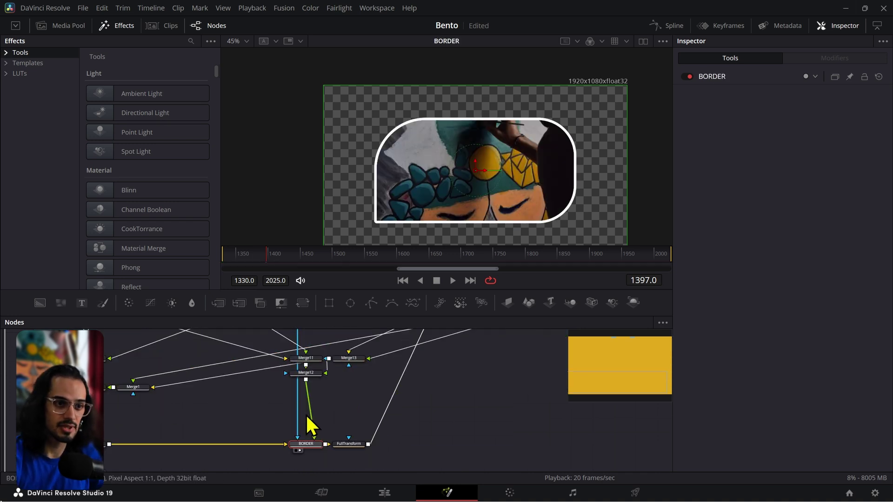
Select the four corner masks TLAM, TRAM, BRAM and BLAM, and check the area each one covers.
{"action": "scroll", "coordinate": [311, 424], "scroll_direction": "up", "scroll_amount": 3}
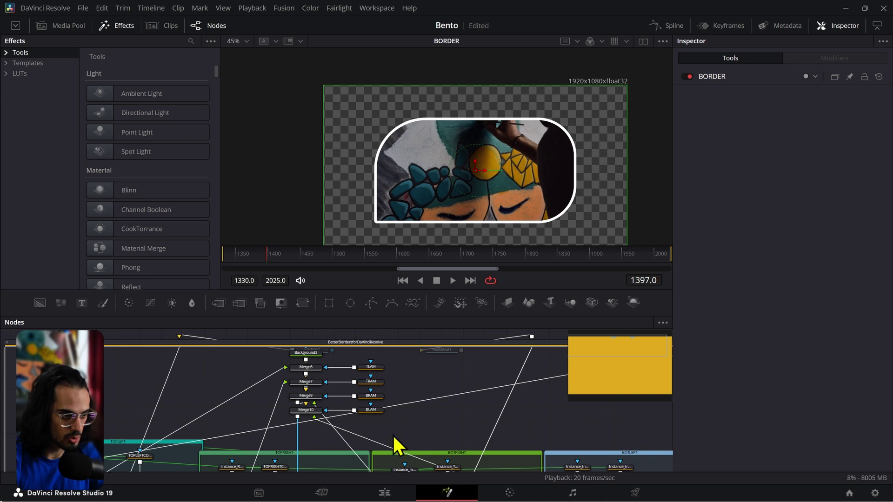
{"action": "left_click_drag", "start_coordinate": [394, 363], "coordinate": [372, 434]}
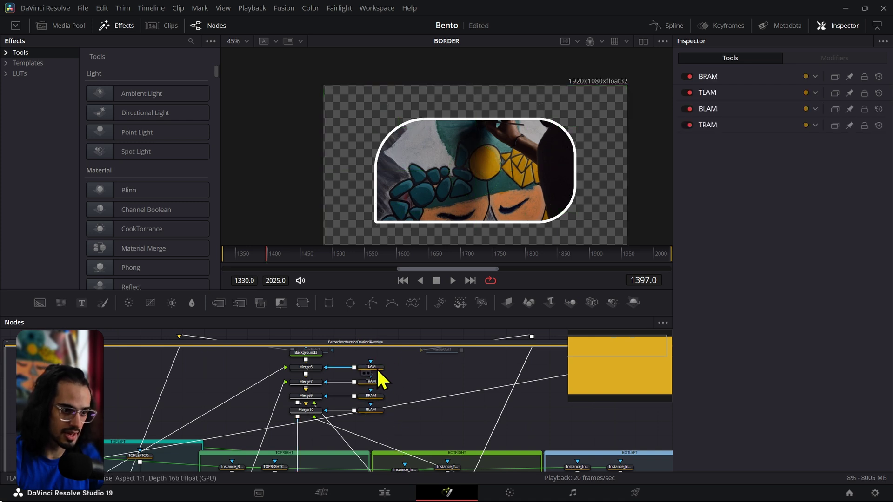
{"action": "left_click", "coordinate": [381, 367]}
{"action": "key", "text": "1"}
{"action": "left_click", "coordinate": [377, 382]}
{"action": "left_click", "coordinate": [371, 395]}
{"action": "key", "text": "1"}
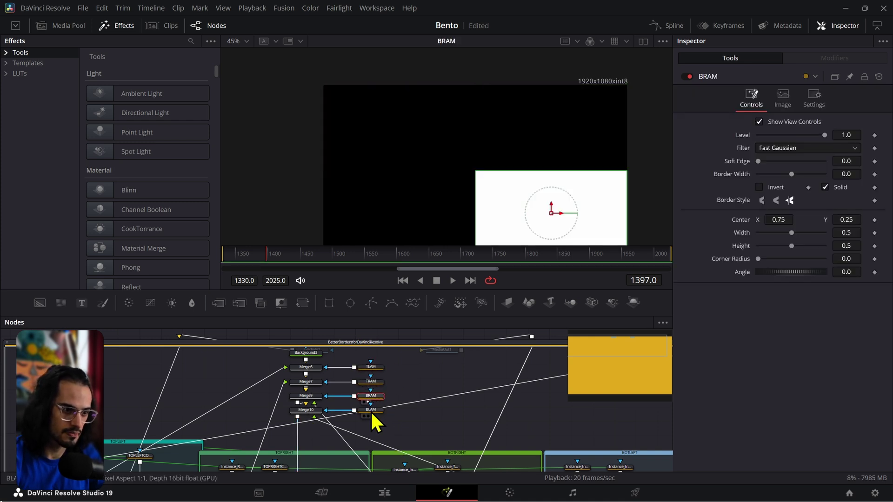
{"action": "left_click", "coordinate": [371, 410]}
{"action": "key", "text": "1"}
View the Merge10 output, shift the node slightly, and follow its connections to the corner groups.
{"action": "left_click", "coordinate": [306, 409]}
{"action": "key", "text": "1"}
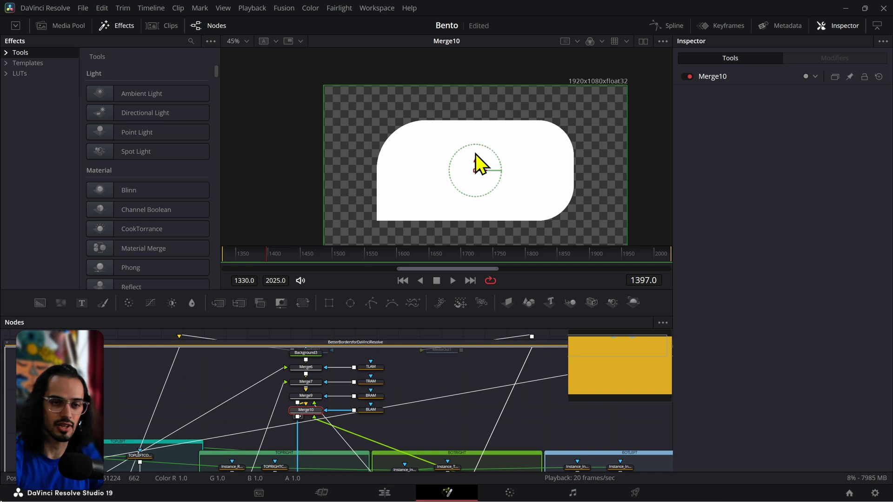
{"action": "left_click_drag", "start_coordinate": [317, 416], "coordinate": [324, 420]}
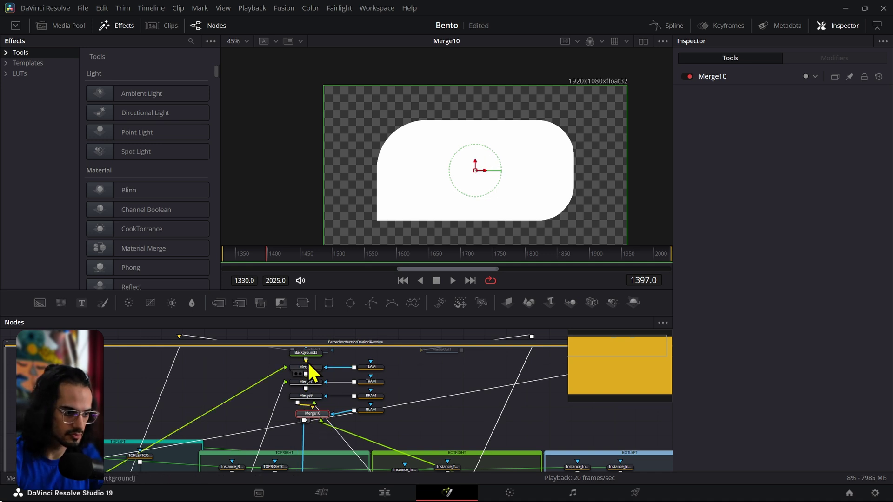
{"action": "scroll", "coordinate": [316, 376], "scroll_direction": "down", "scroll_amount": 2}
{"action": "scroll", "coordinate": [311, 379], "scroll_direction": "down", "scroll_amount": 2}
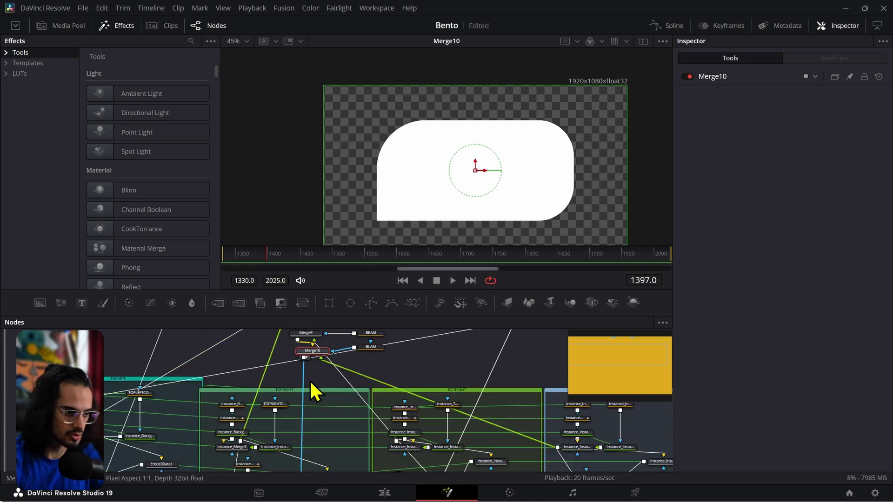
{"action": "scroll", "coordinate": [307, 372], "scroll_direction": "up", "scroll_amount": 4}
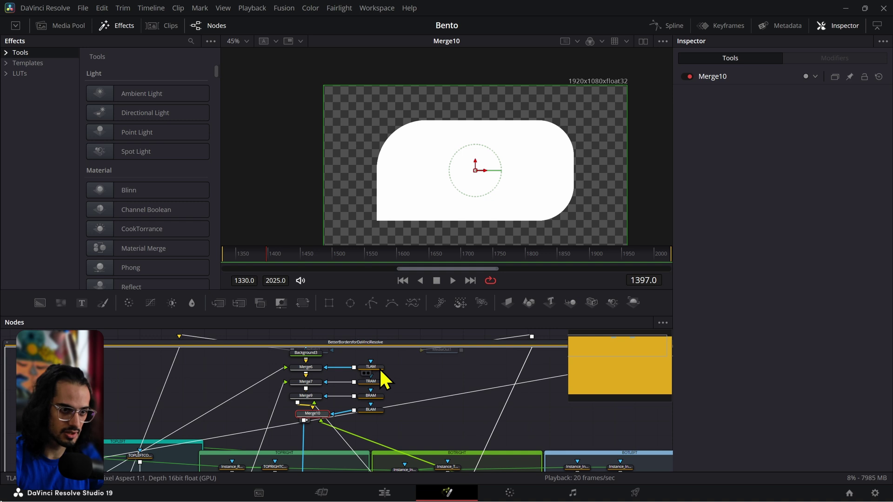
Examine the BORDER node's output and its incoming connections at the end of the group.
{"action": "scroll", "coordinate": [299, 424], "scroll_direction": "down", "scroll_amount": 10}
{"action": "scroll", "coordinate": [308, 381], "scroll_direction": "up", "scroll_amount": 2}
{"action": "left_click", "coordinate": [309, 413]}
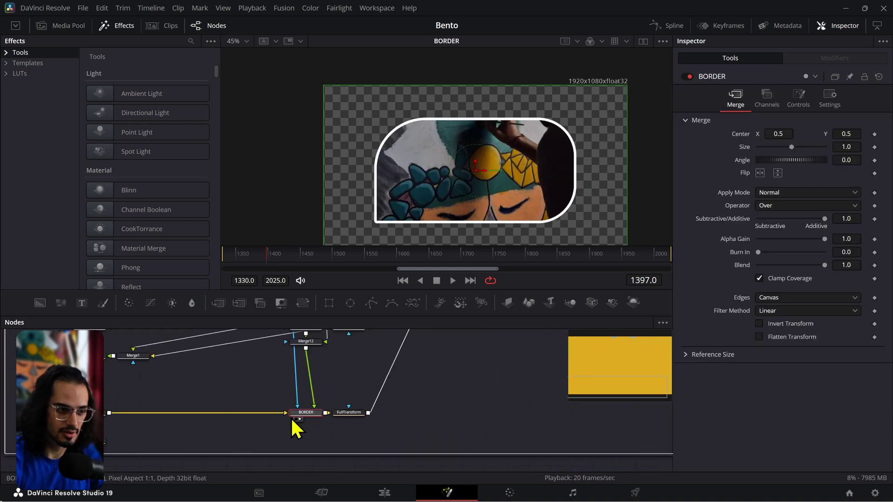
Set the Amount of Instance_ErodeDilate1 in the TOPRIGHT group to 0.00787.
{"action": "scroll", "coordinate": [314, 426], "scroll_direction": "up", "scroll_amount": 10}
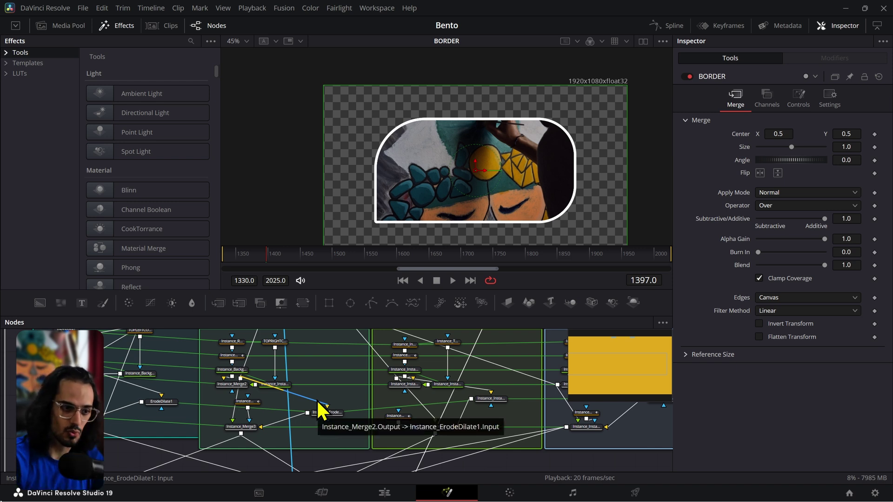
{"action": "left_click", "coordinate": [327, 413]}
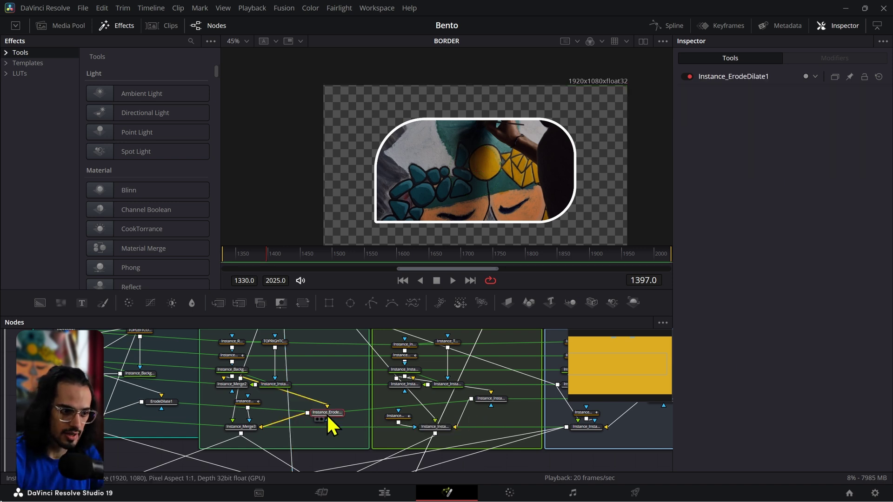
{"action": "left_click", "coordinate": [740, 78]}
{"action": "left_click_drag", "start_coordinate": [848, 158], "coordinate": [846, 159]}
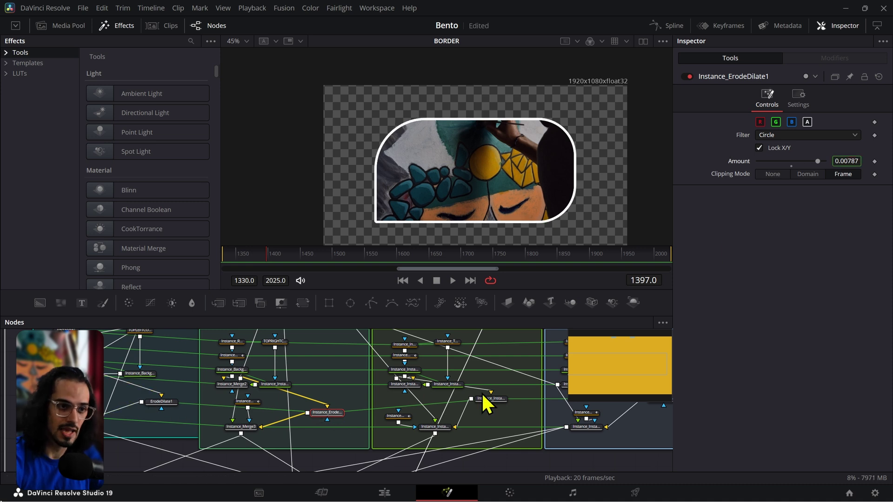
Examine the final merge and transform nodes at the end of the Better Border group.
{"action": "scroll", "coordinate": [403, 398], "scroll_direction": "down", "scroll_amount": 5}
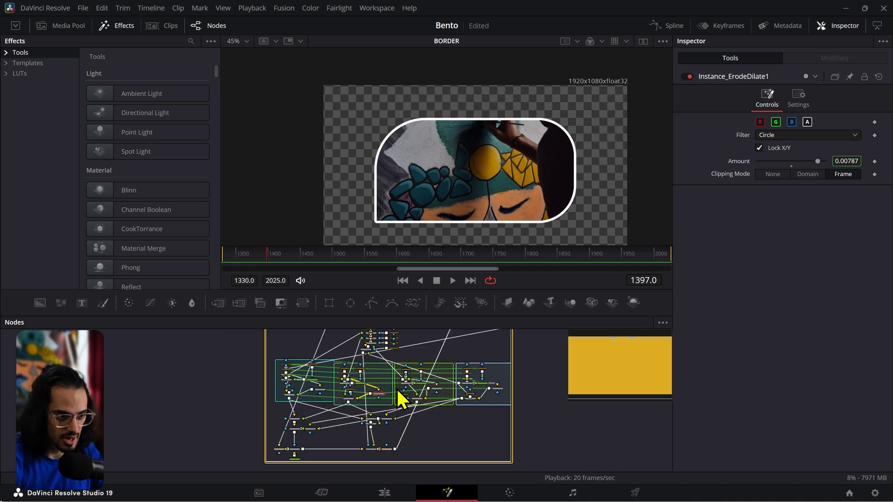
{"action": "scroll", "coordinate": [399, 454], "scroll_direction": "up", "scroll_amount": 5}
{"action": "scroll", "coordinate": [383, 414], "scroll_direction": "up", "scroll_amount": 5}
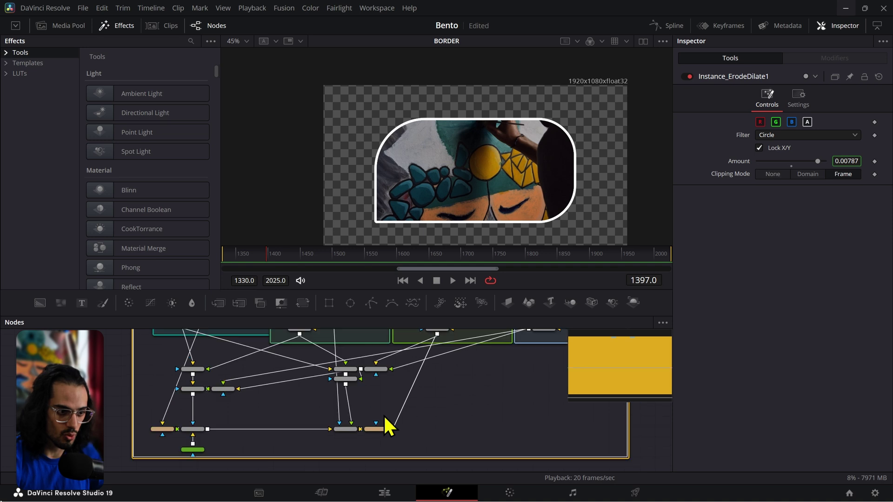